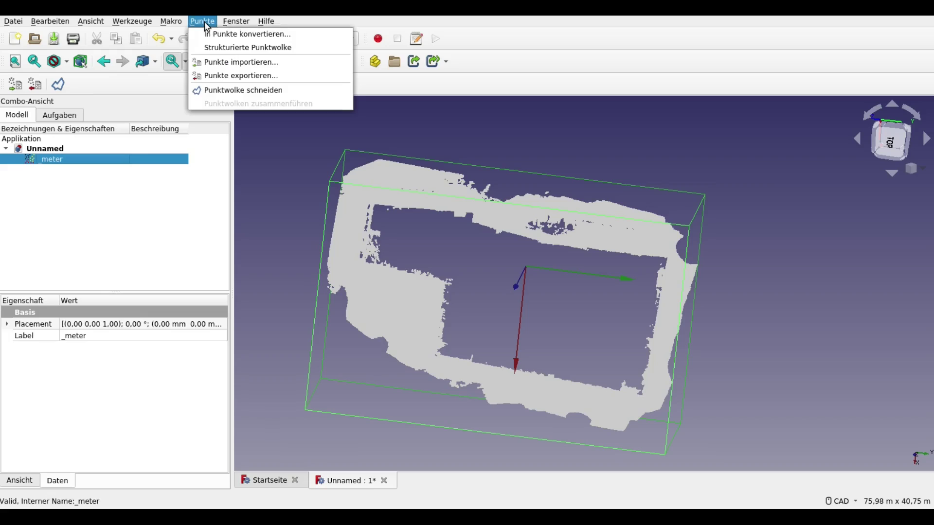
- Cut the _meter point cloud with a six-corner polygon, leaving a narrow strip of wall points
left_click(225, 91)
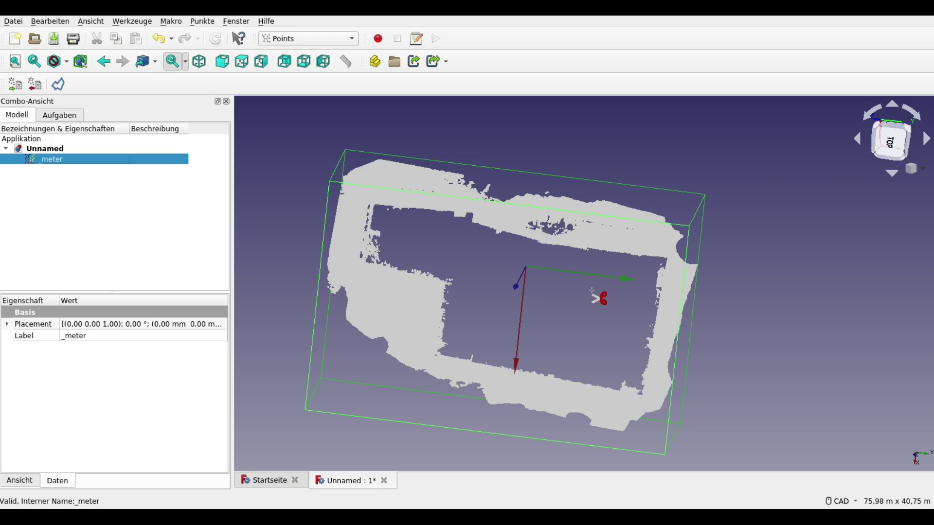
left_click(610, 171)
left_click(781, 191)
left_click(750, 463)
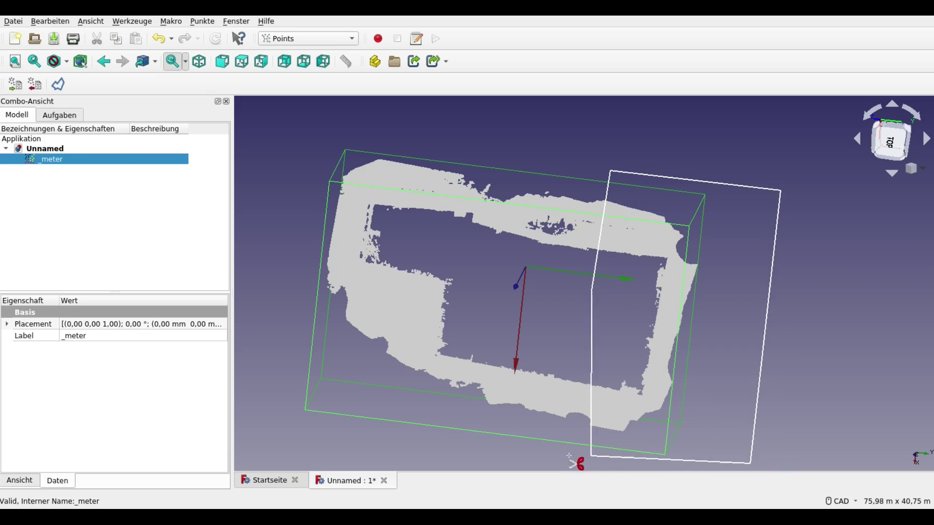
left_click(276, 402)
left_click(310, 116)
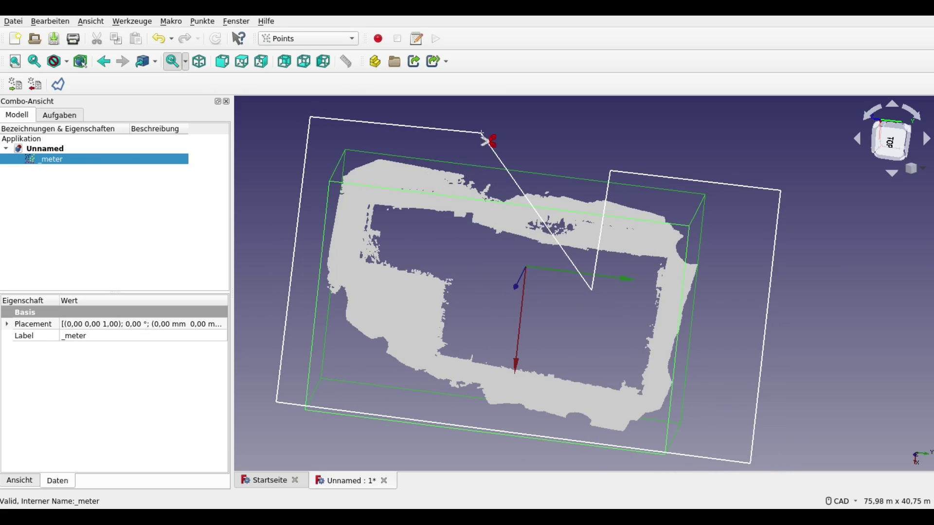
left_click(484, 133)
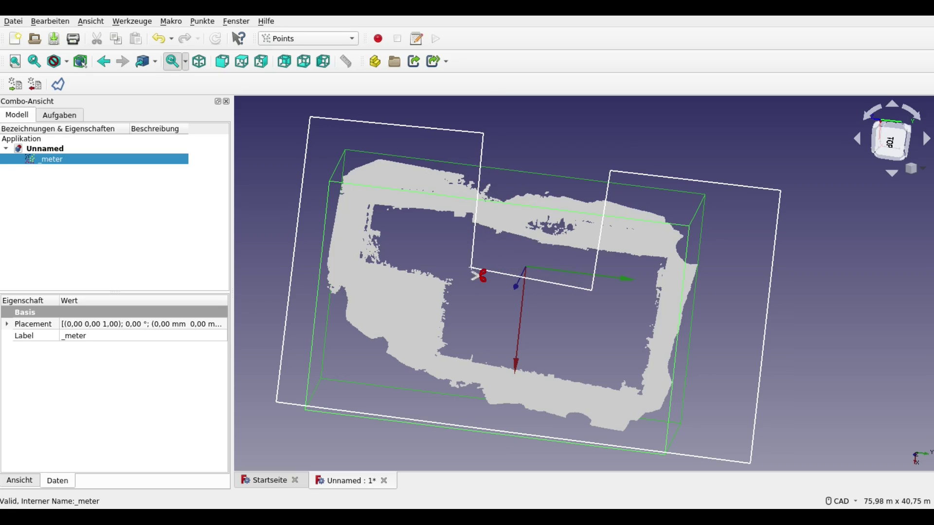
right_click(472, 268)
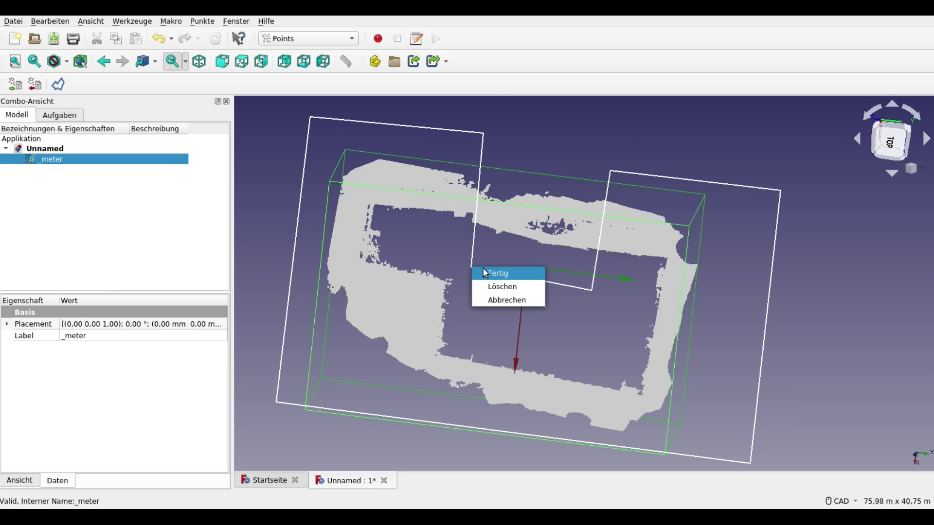
left_click(489, 271)
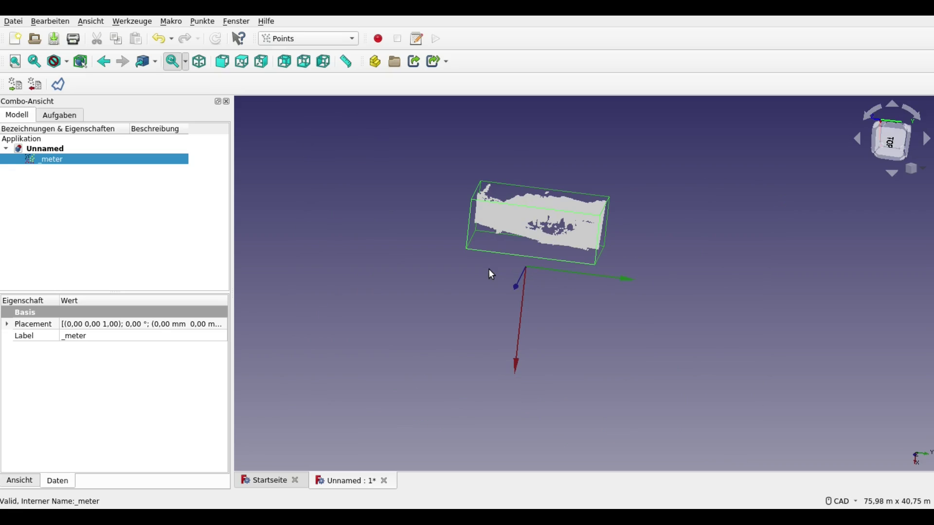
- Zoom in on the remaining wall points and cut away their upper part with another polygon cut
scroll(503, 277, "up", 3)
scroll(536, 244, "up", 3)
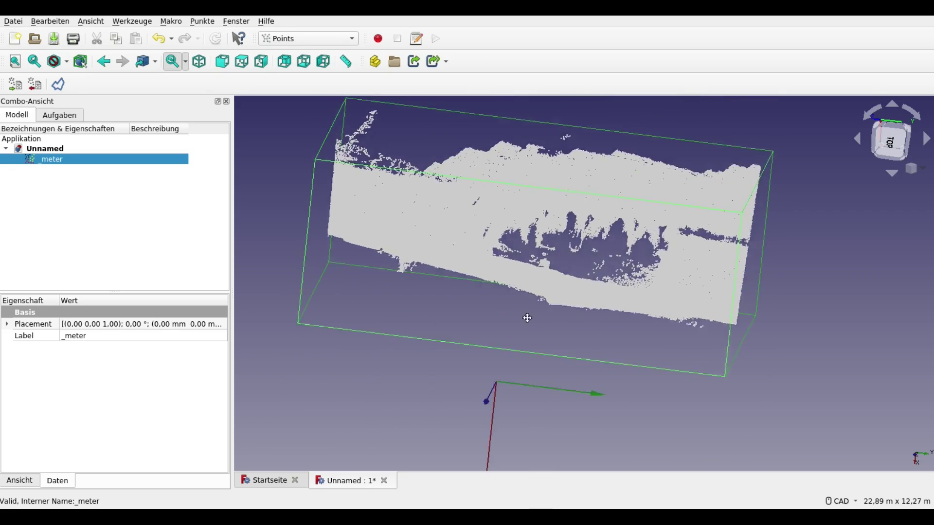
scroll(521, 355, "up", 2)
scroll(523, 360, "down", 1)
scroll(517, 375, "down", 2)
mouse_move(455, 317)
middle_mouse_down()
mouse_move(471, 340)
mouse_move(486, 327)
mouse_move(511, 327)
mouse_move(513, 356)
mouse_move(494, 366)
mouse_move(494, 323)
mouse_move(478, 348)
middle_mouse_up()
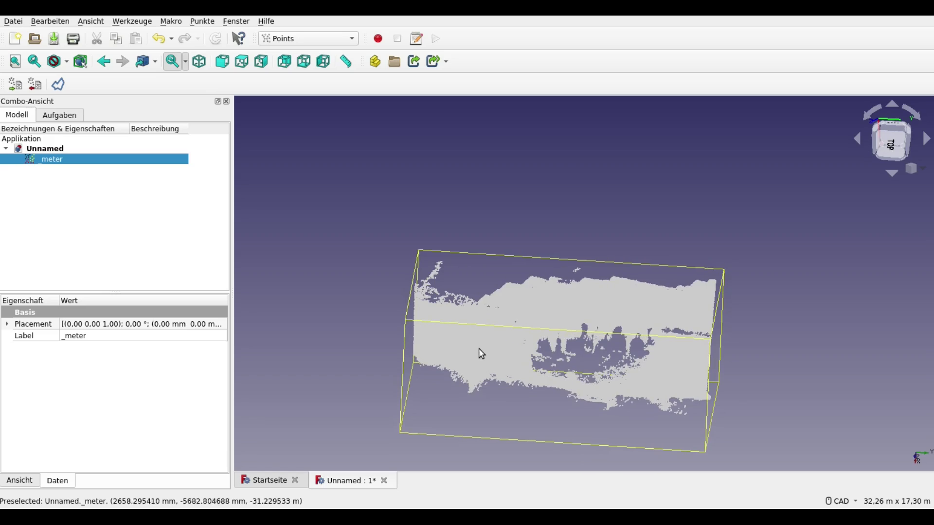
left_click(58, 84)
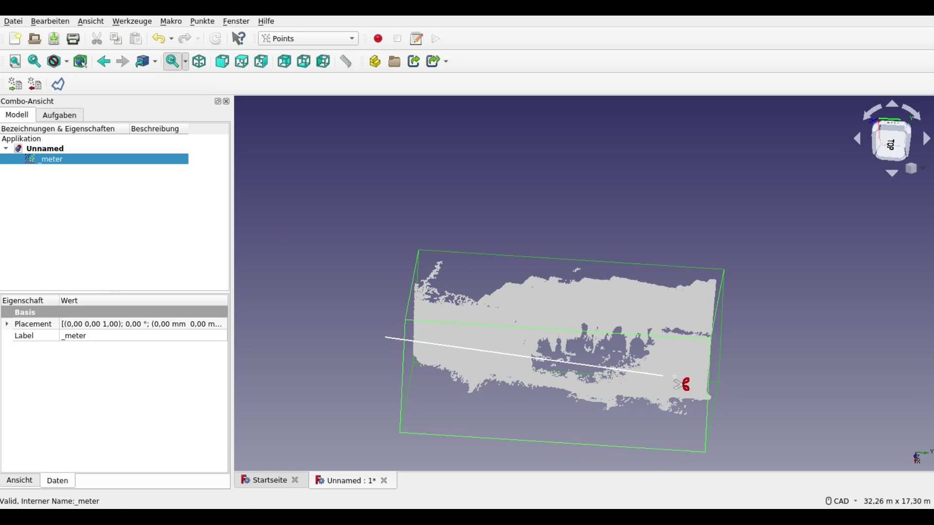
left_click(744, 391)
left_click(787, 211)
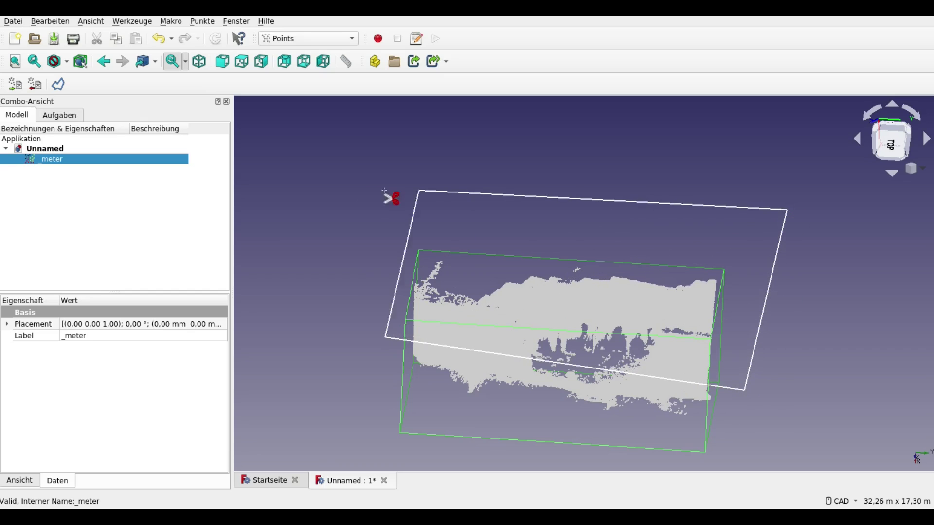
right_click(348, 181)
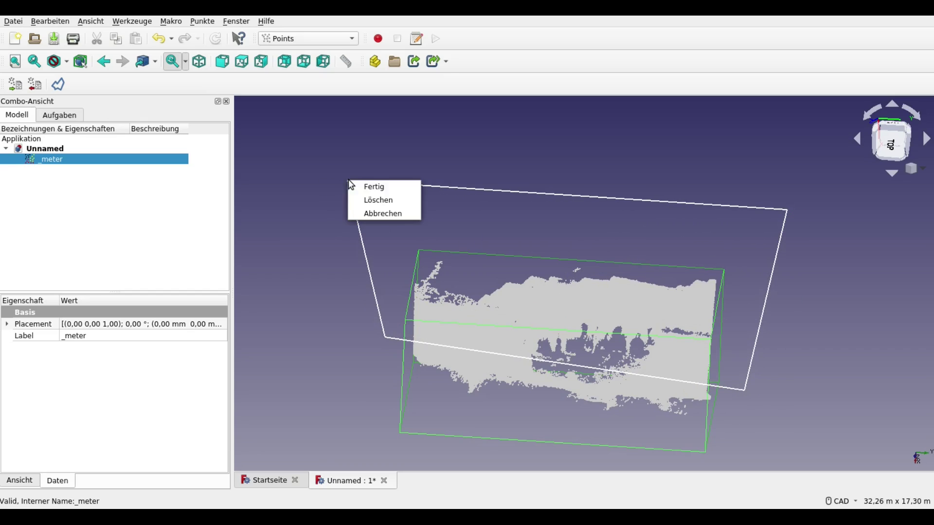
left_click(389, 187)
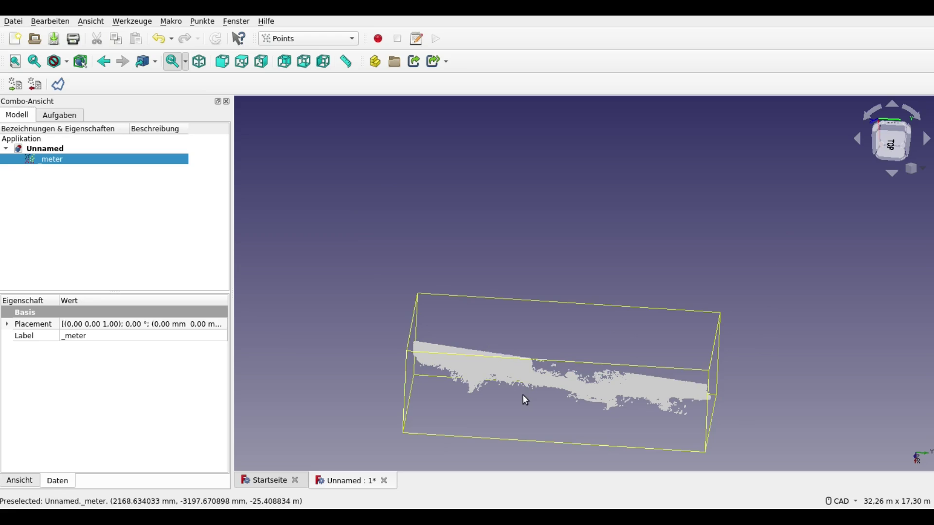
- Orbit, zoom and pan to view the trimmed wall points face-on
mouse_move(525, 395)
middle_mouse_down()
mouse_move(544, 317)
mouse_move(594, 299)
middle_mouse_up()
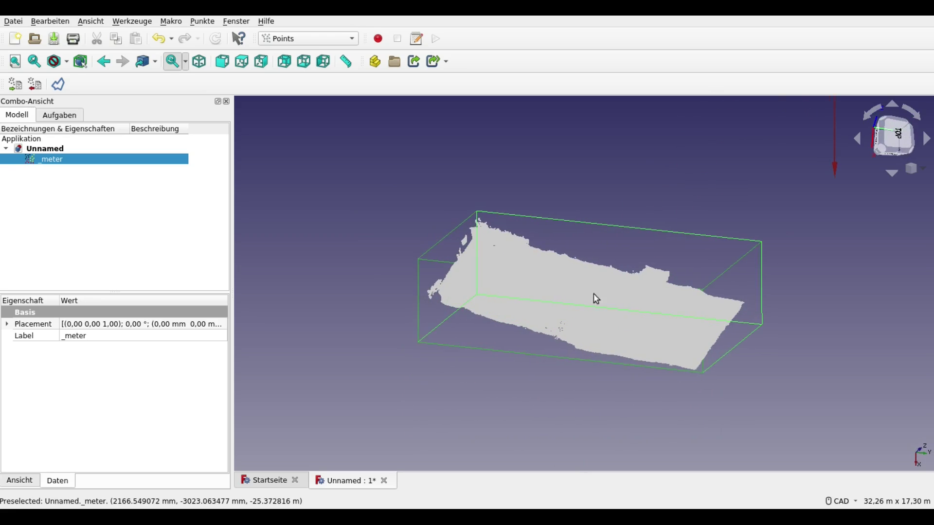
mouse_move(386, 265)
middle_mouse_down()
mouse_move(417, 319)
mouse_move(519, 306)
mouse_move(461, 267)
mouse_move(359, 270)
middle_mouse_up()
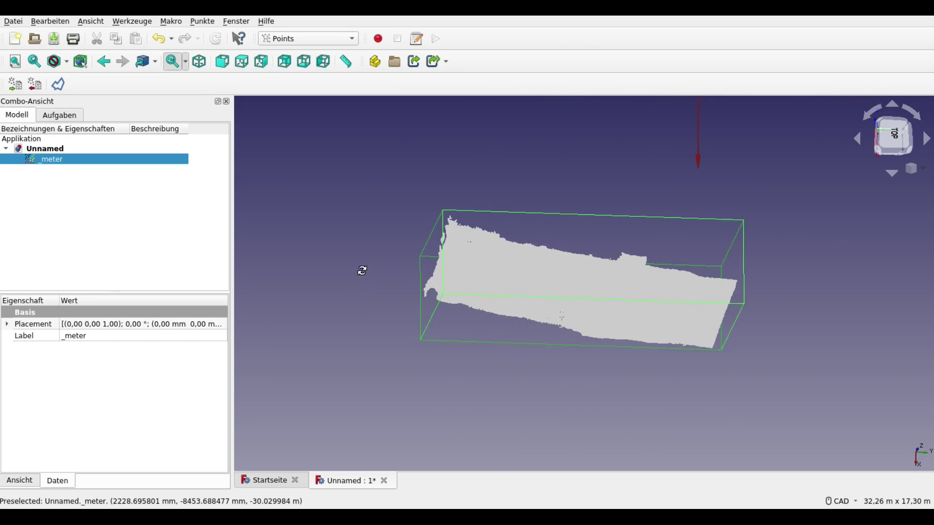
middle_click_drag(617, 238, 634, 209)
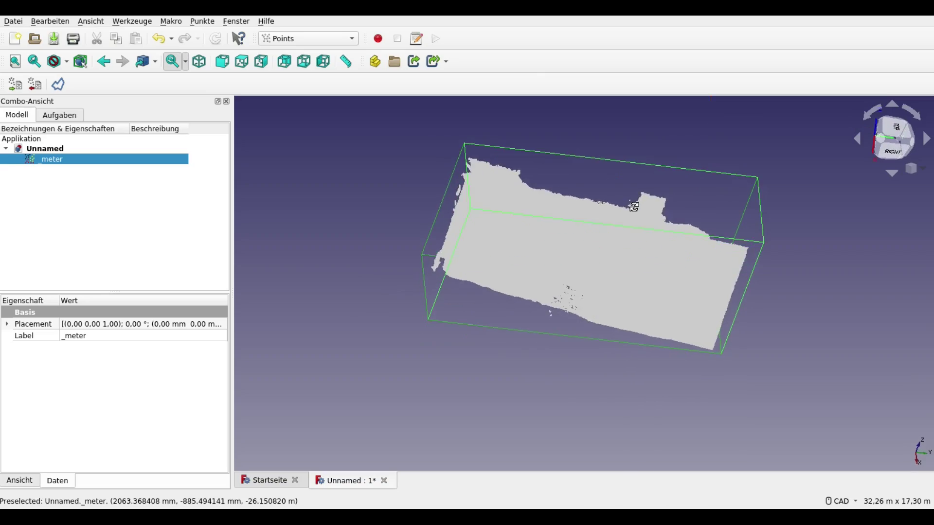
scroll(602, 270, "up", 5)
scroll(540, 305, "up", 2)
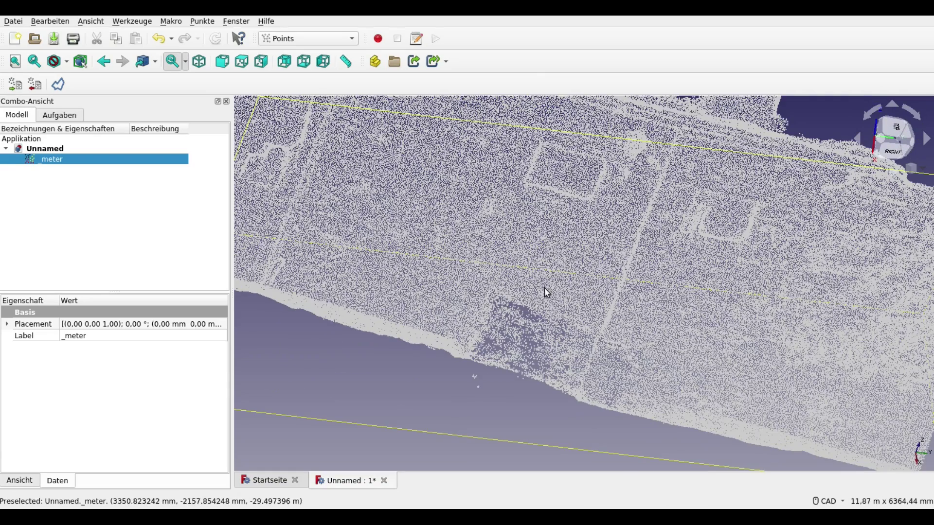
mouse_move(517, 269)
middle_mouse_down()
mouse_move(437, 260)
mouse_move(383, 225)
middle_mouse_up()
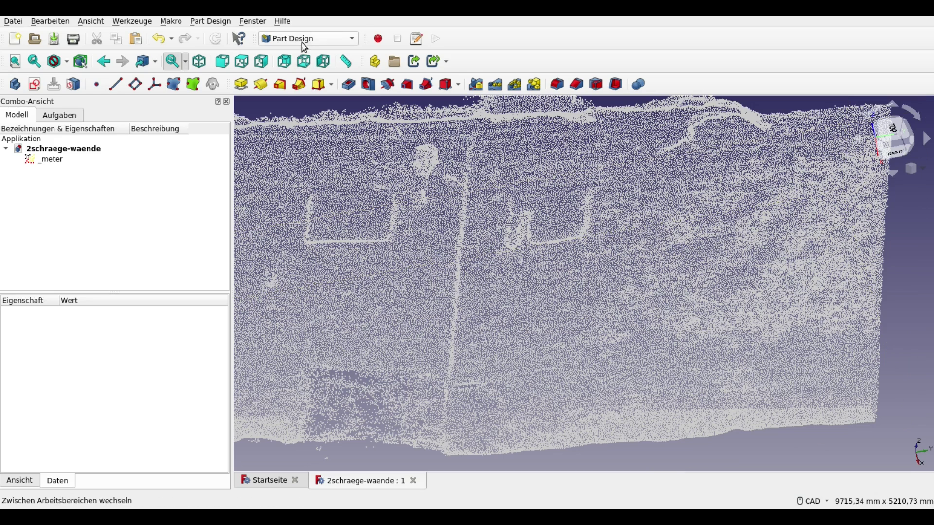
- Switch to the Draft workbench and trace a wire's first segment along the wall base
left_click(302, 40)
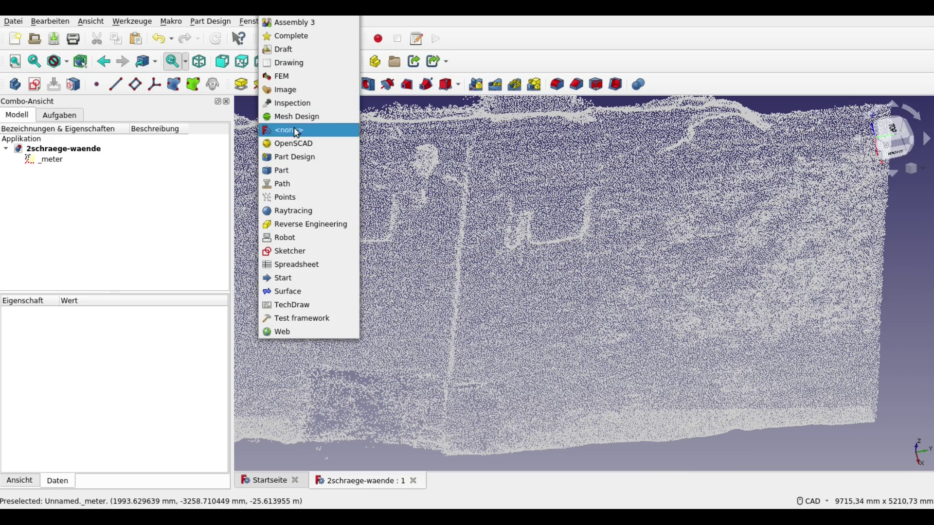
left_click(301, 51)
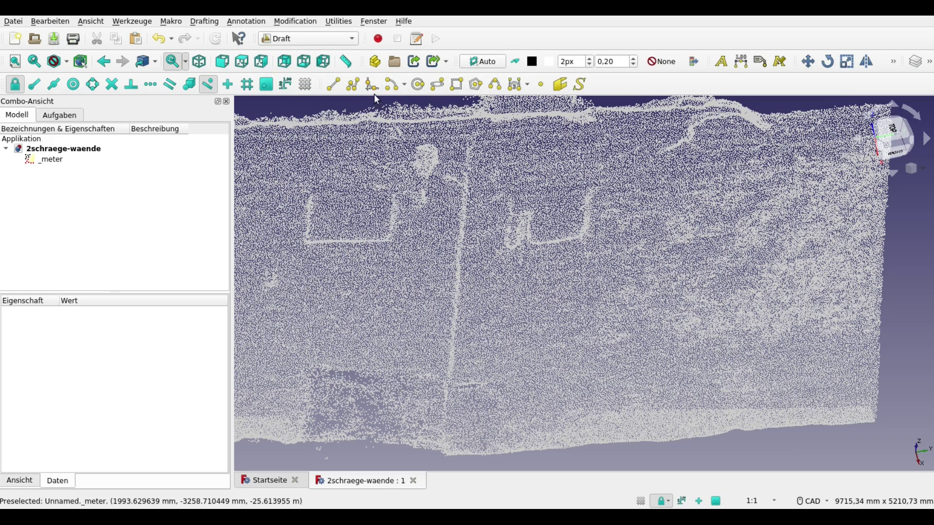
left_click(355, 88)
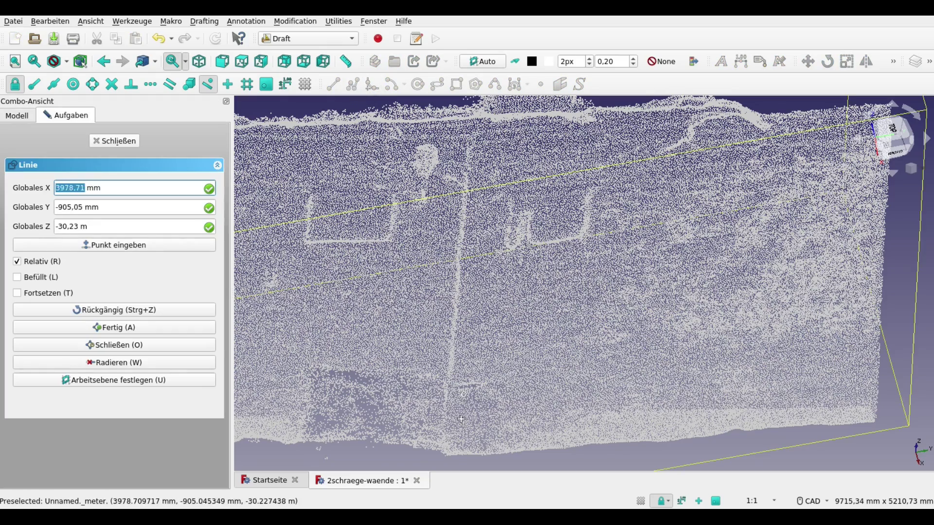
scroll(459, 448, "up", 2)
scroll(459, 448, "up", 2)
scroll(460, 448, "up", 2)
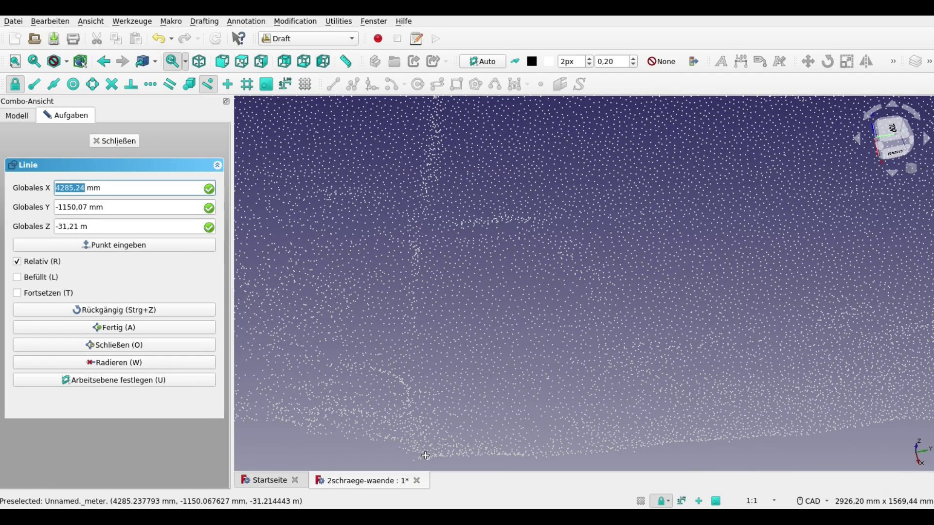
left_click(425, 456)
scroll(467, 443, "down", 2)
scroll(544, 420, "down", 2)
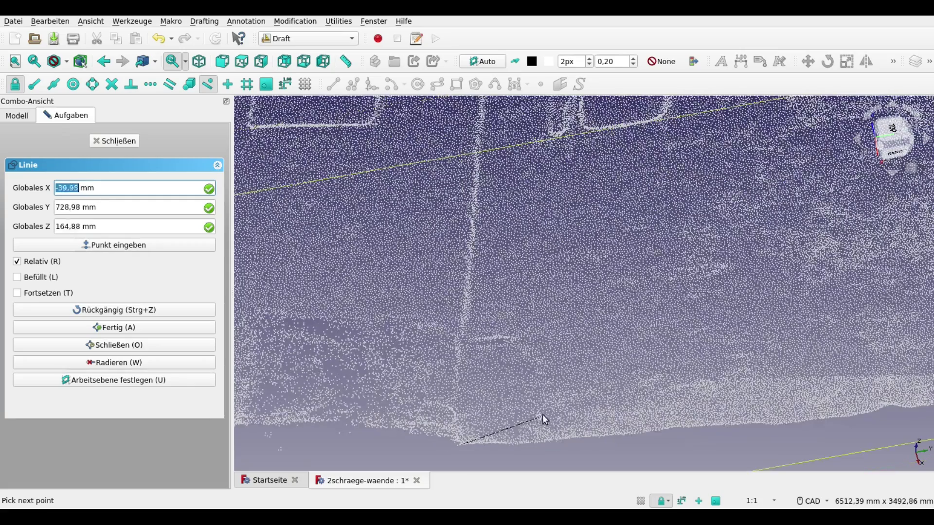
scroll(671, 397, "down", 2)
scroll(706, 395, "down", 1)
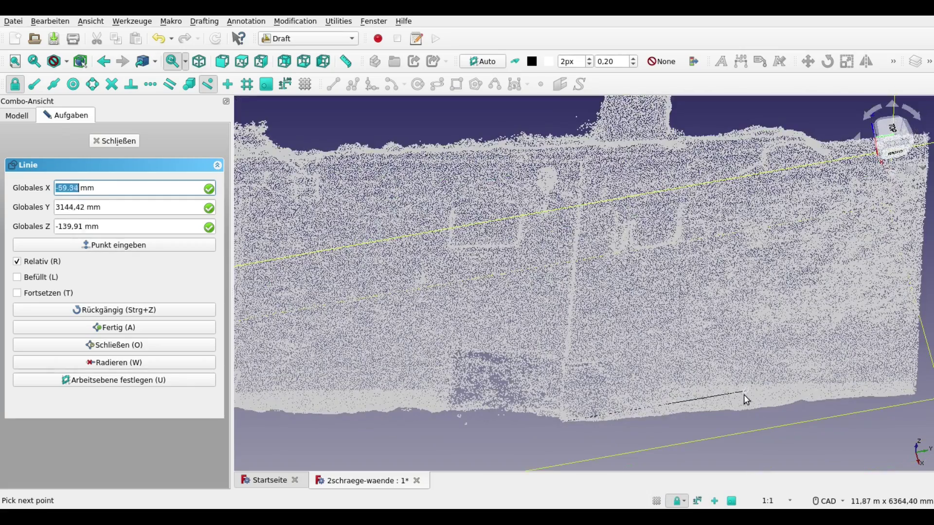
scroll(730, 412, "up", 3)
scroll(727, 412, "up", 2)
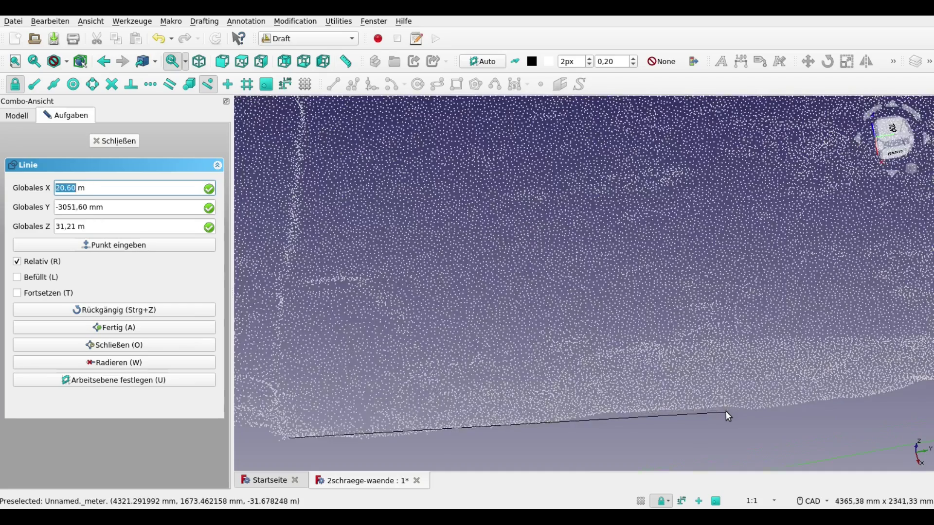
left_click(722, 409)
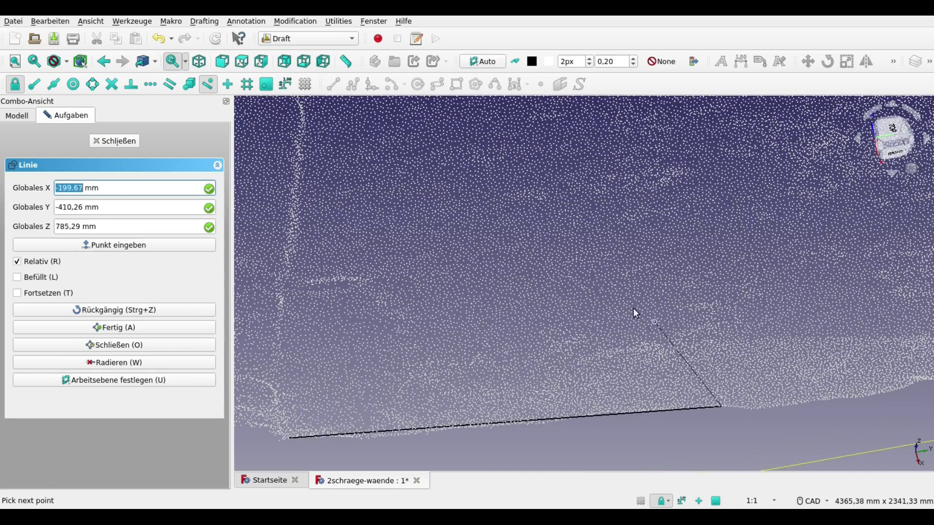
- Follow the wall edge and finish the wall-tracing wire at its final corner
scroll(531, 243, "down", 2)
scroll(531, 245, "down", 2)
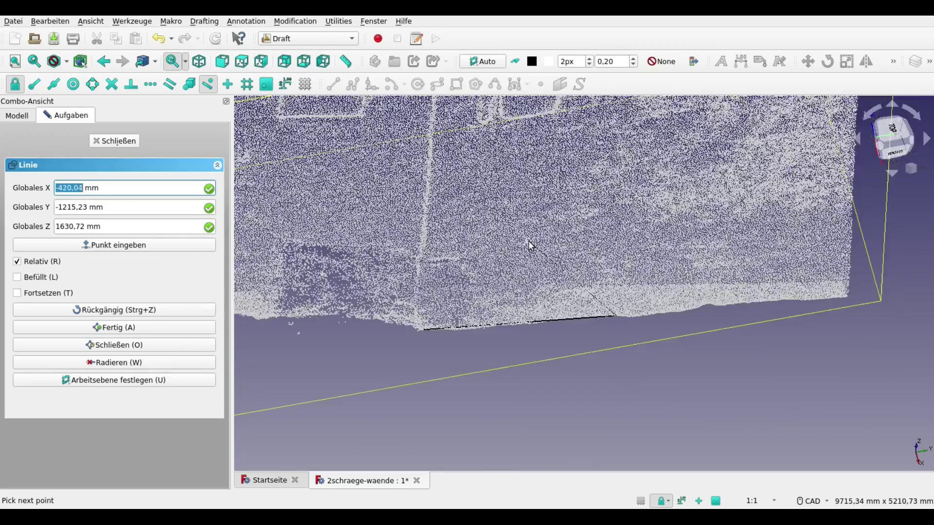
middle_click_drag(504, 196, 542, 290)
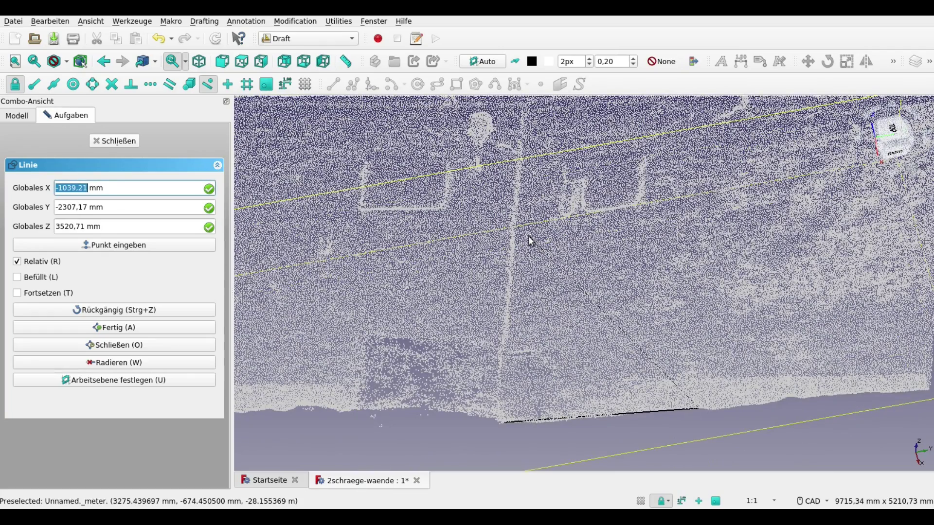
scroll(530, 240, "up", 2)
scroll(507, 240, "up", 2)
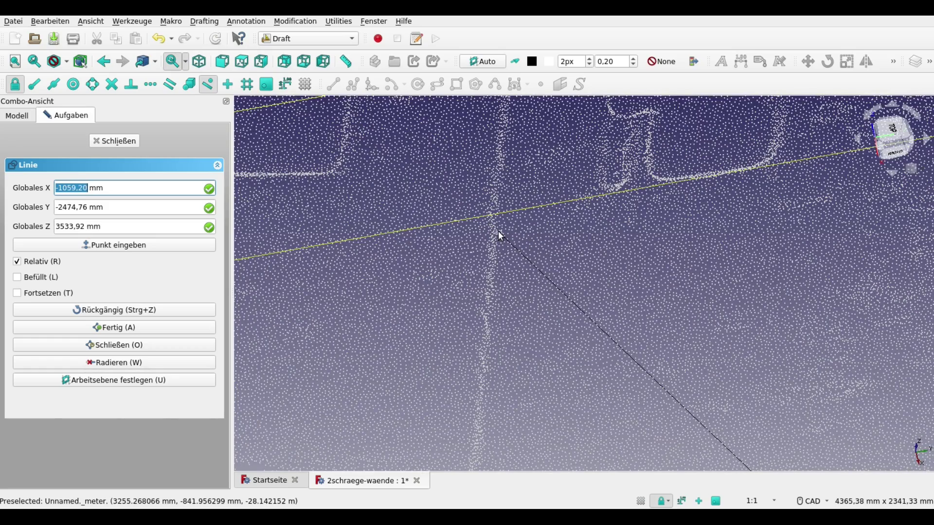
scroll(506, 334, "down", 2)
scroll(505, 365, "down", 2)
scroll(492, 445, "down", 2)
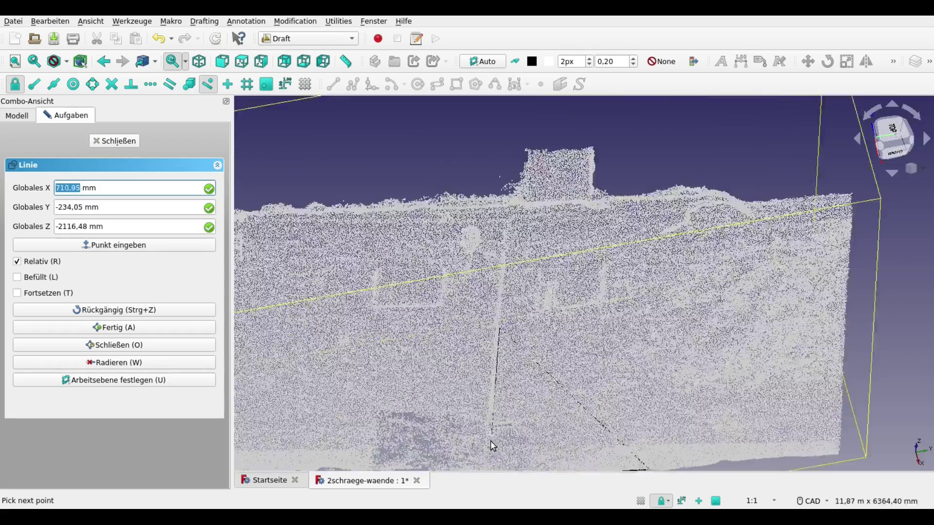
scroll(492, 445, "down", 1)
scroll(486, 396, "up", 3)
scroll(487, 397, "up", 3)
scroll(484, 378, "up", 3)
scroll(479, 378, "up", 2)
scroll(473, 373, "up", 1)
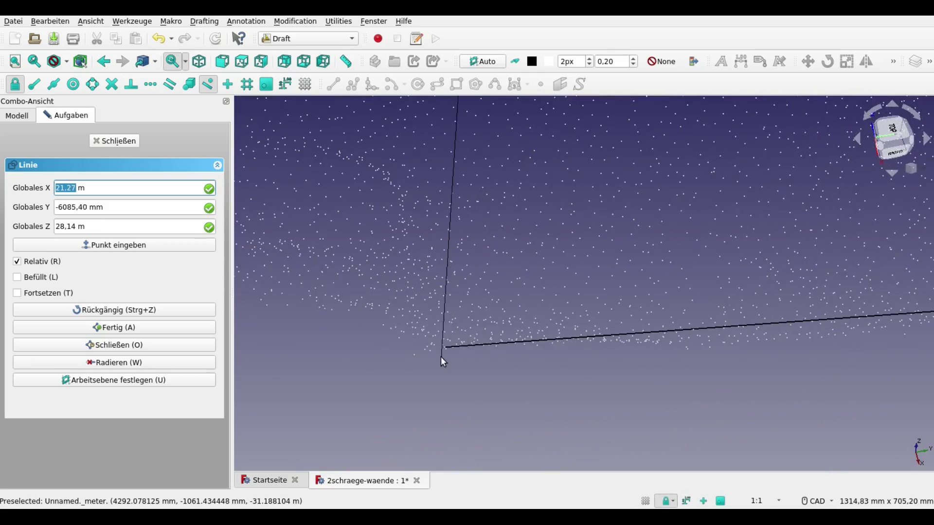
scroll(443, 362, "up", 5)
scroll(447, 323, "up", 2)
scroll(453, 314, "up", 1)
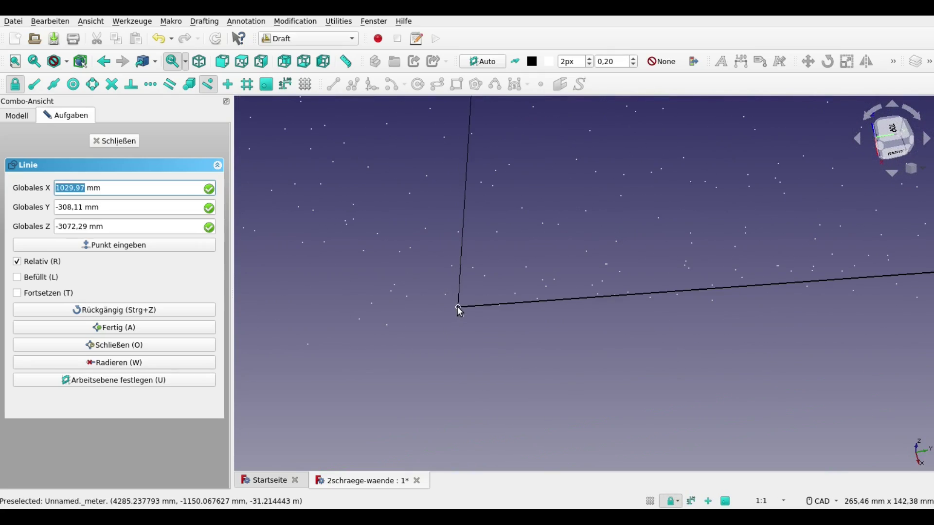
double_click(458, 308)
right_click(447, 327)
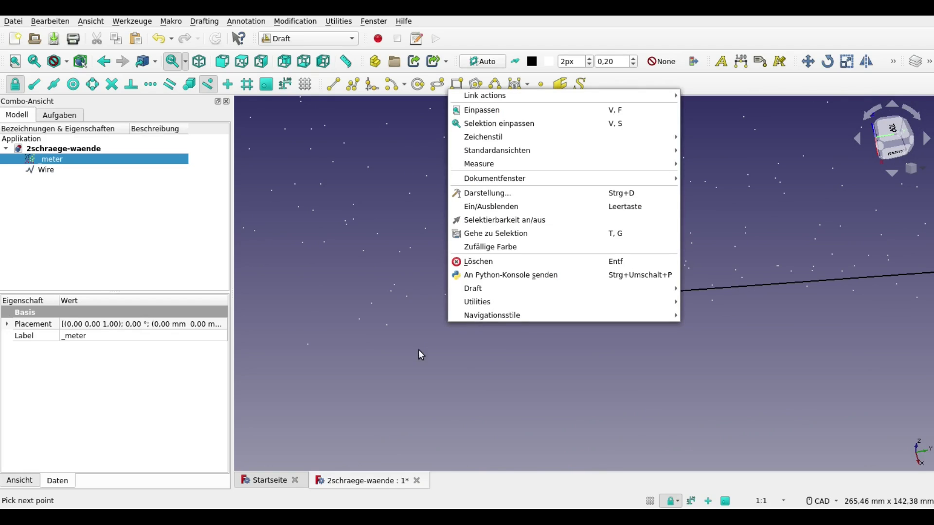
- Trace a closed triangular wire, Wire001, over the other sloping wall's corners
key("Escape")
scroll(459, 358, "down", 1)
scroll(458, 358, "down", 2)
scroll(458, 359, "down", 5)
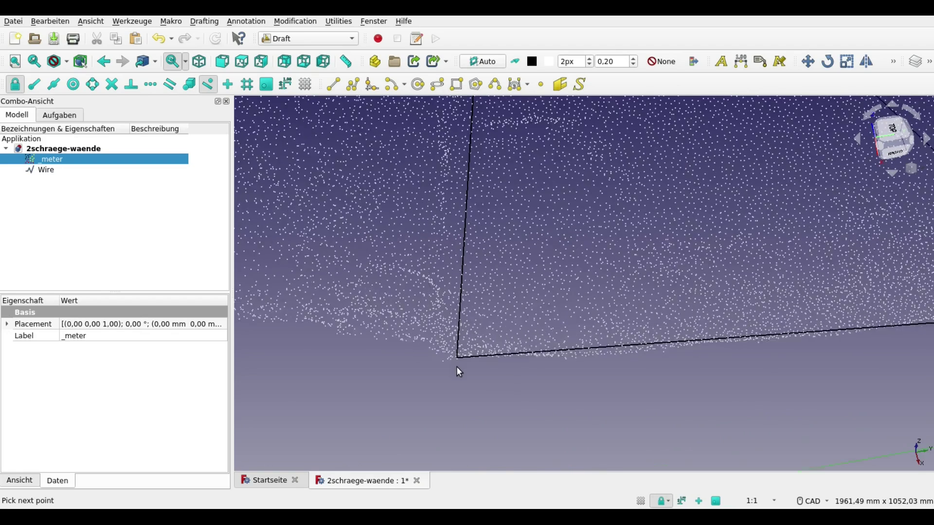
scroll(462, 361, "down", 10)
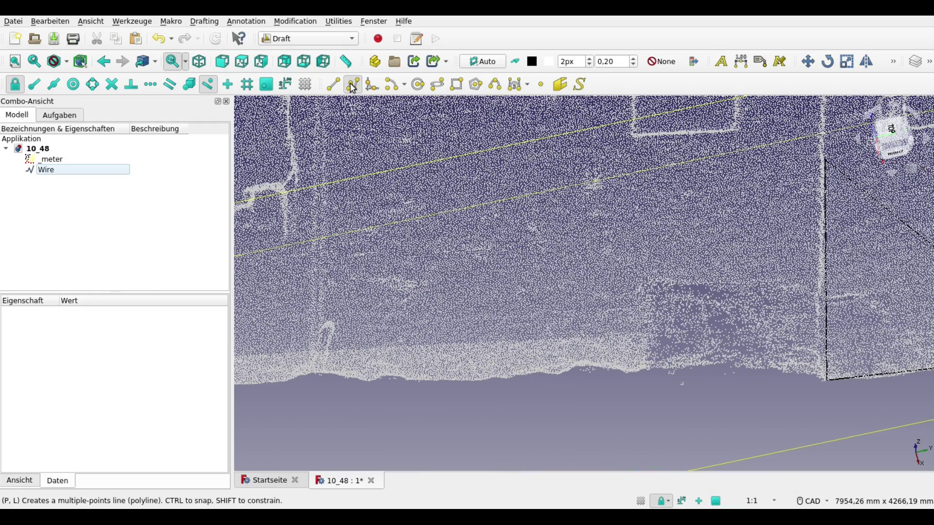
left_click(353, 84)
left_click(633, 372)
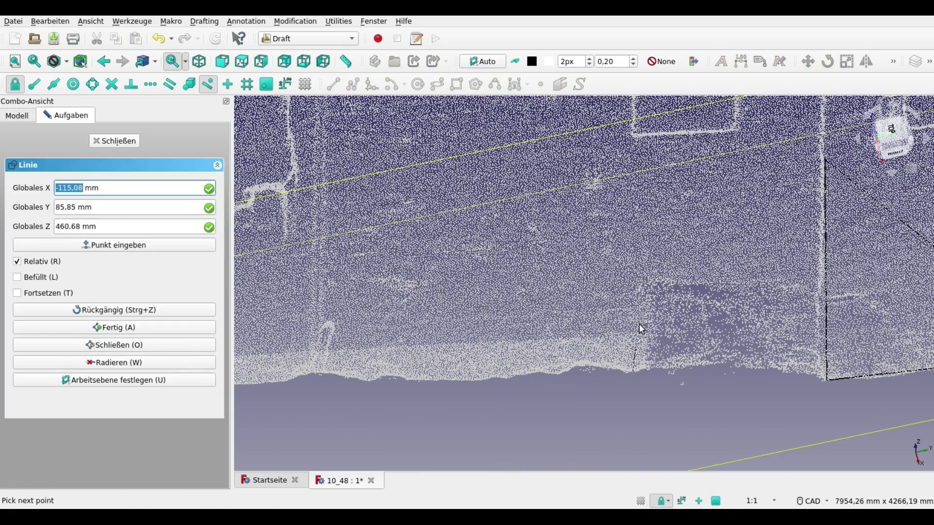
left_click(637, 190)
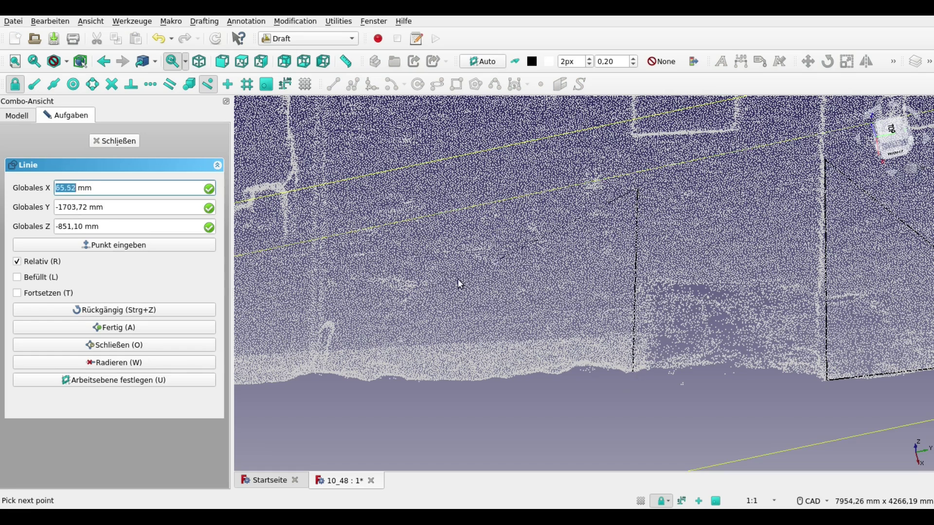
left_click(368, 382)
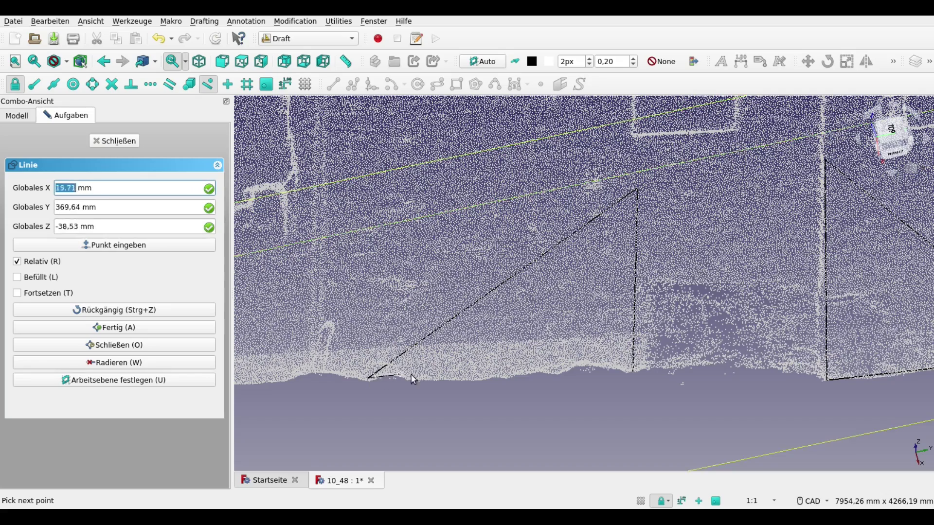
scroll(631, 376, "up", 1)
scroll(631, 376, "up", 2)
scroll(630, 376, "up", 1)
scroll(631, 376, "up", 1)
left_click(676, 373)
- Hide the _meter point cloud
scroll(627, 394, "down", 1)
scroll(598, 392, "down", 2)
scroll(589, 387, "down", 2)
scroll(494, 367, "down", 1)
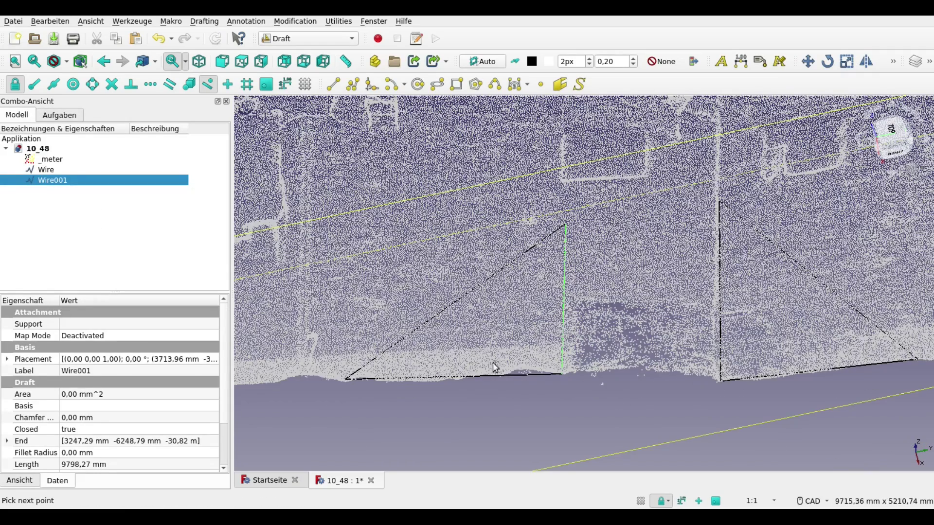
left_click(51, 159)
key("space")
- View the wires from the top and switch to Part Design, dismissing the no-active-body error
key("2")
key("Down")
left_click(349, 39)
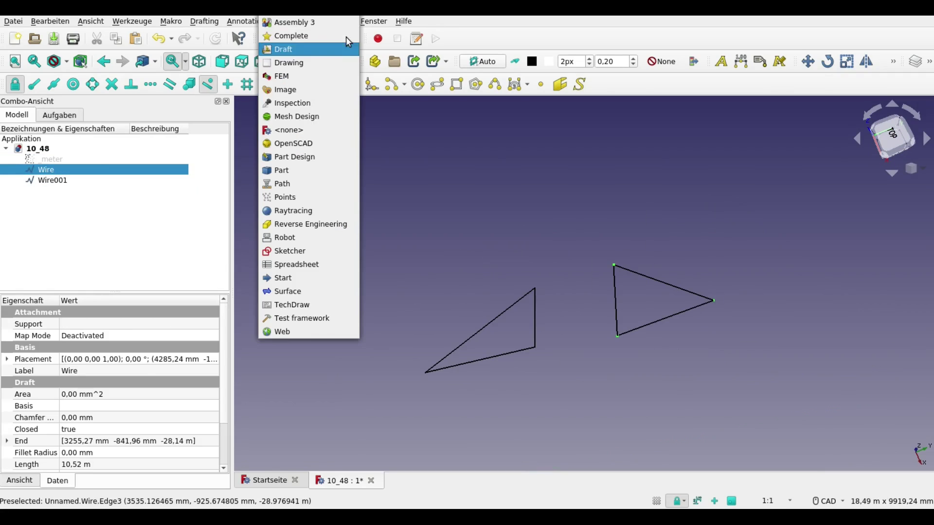
left_click(311, 156)
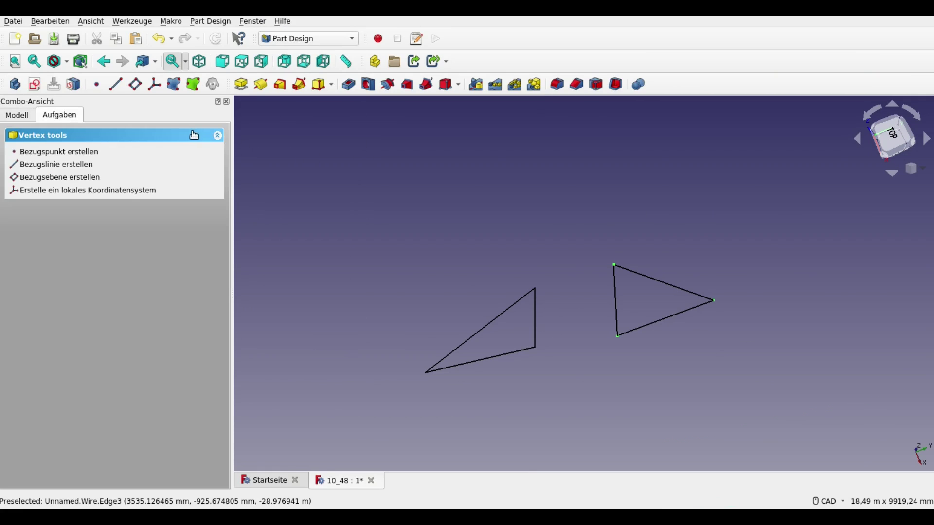
left_click(136, 84)
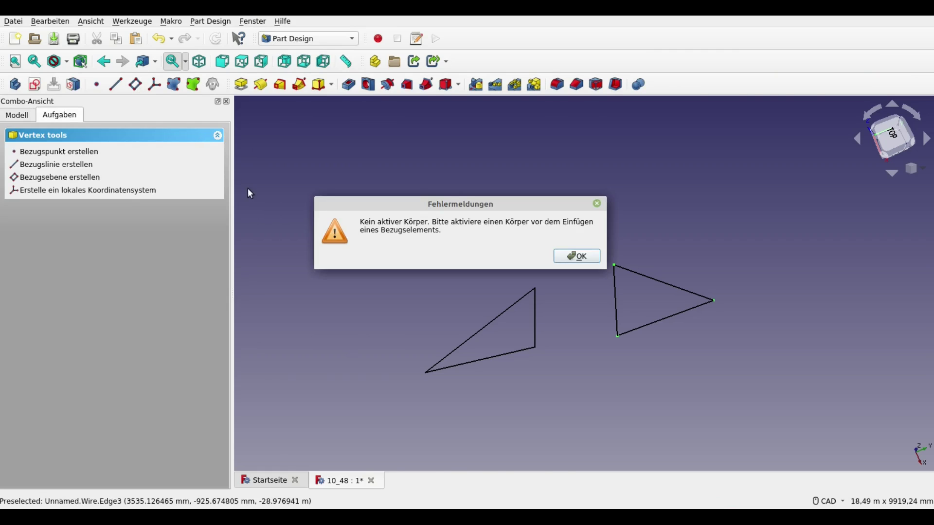
left_click(577, 256)
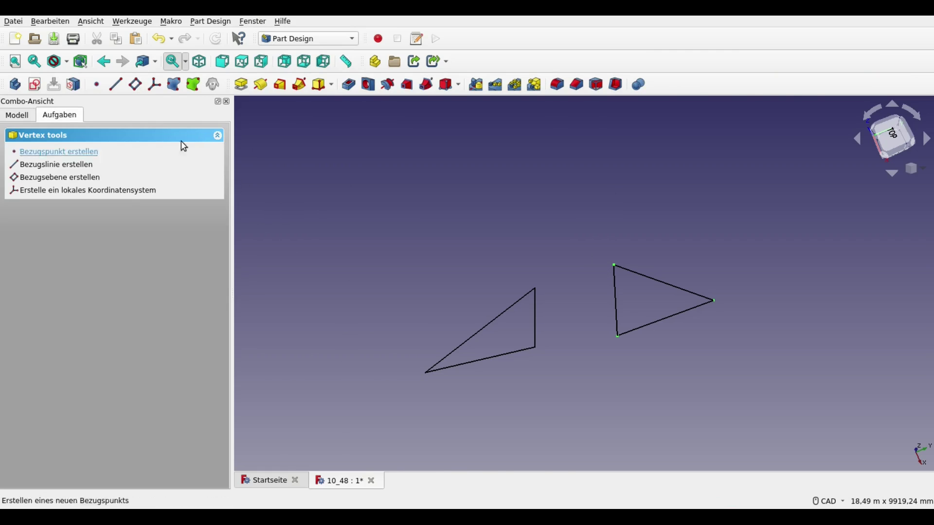
- Create a Body from the first Wire and select the right triangle's three corners
left_click(15, 84)
left_click(28, 120)
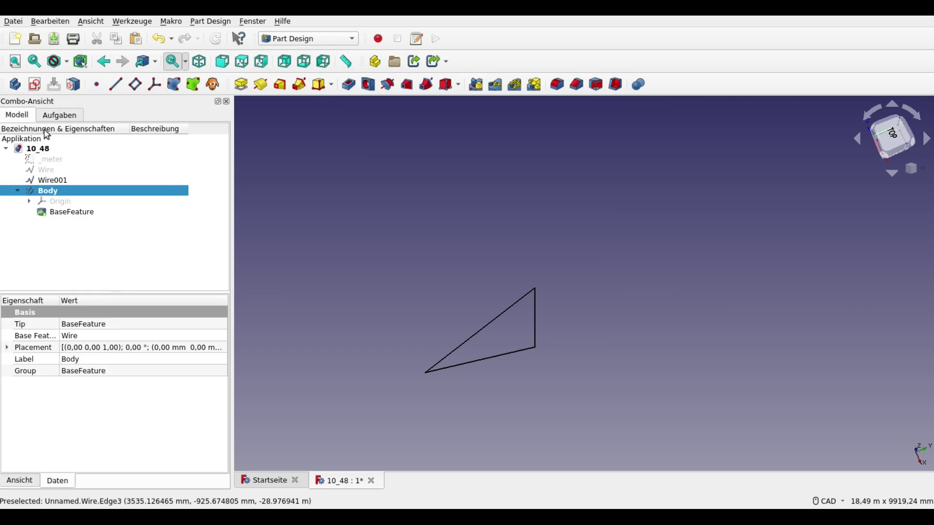
left_click(60, 170)
left_click(542, 225)
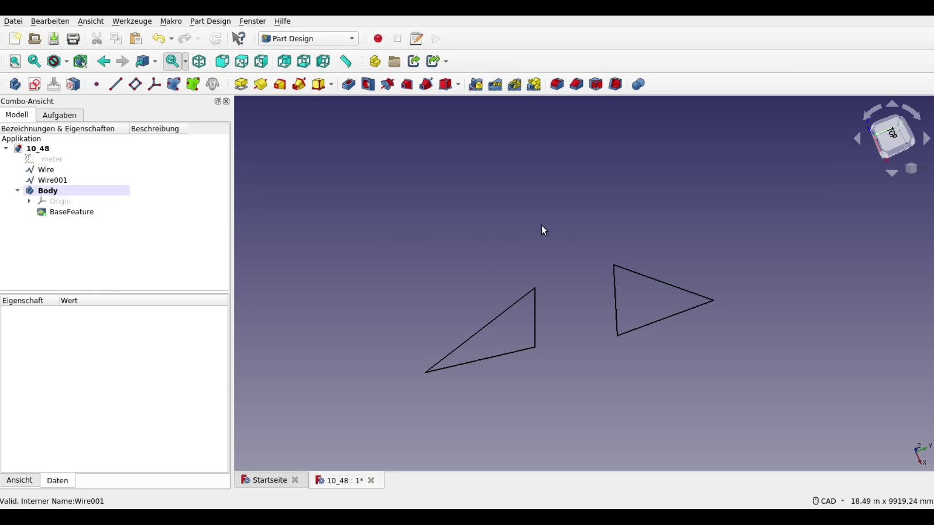
left_click(618, 335)
left_click(614, 264, "ctrl")
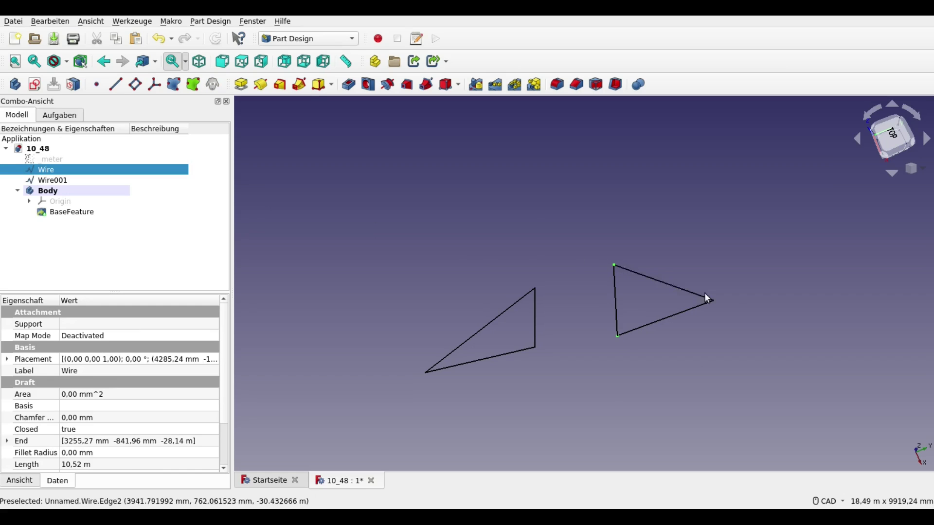
left_click(714, 301, "ctrl")
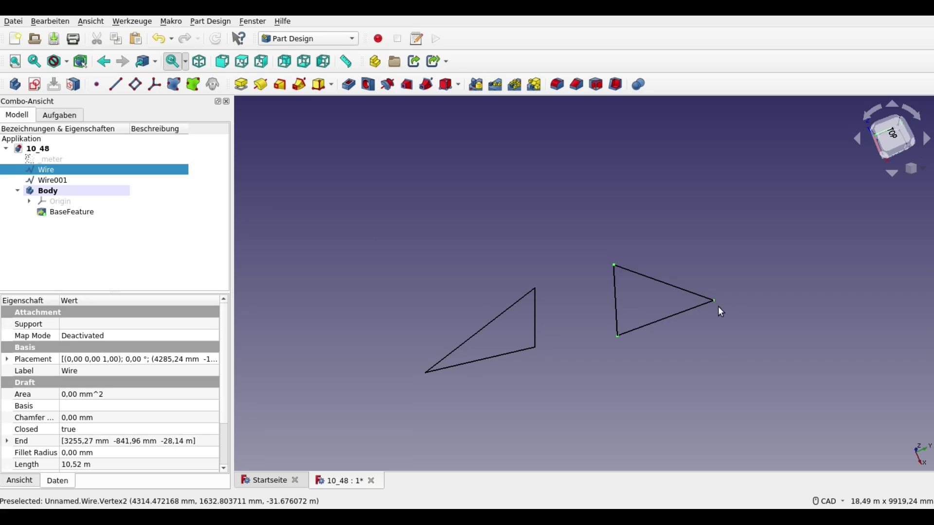
- Create a datum plane through the three selected corners, accepting the external reference
left_click(135, 85)
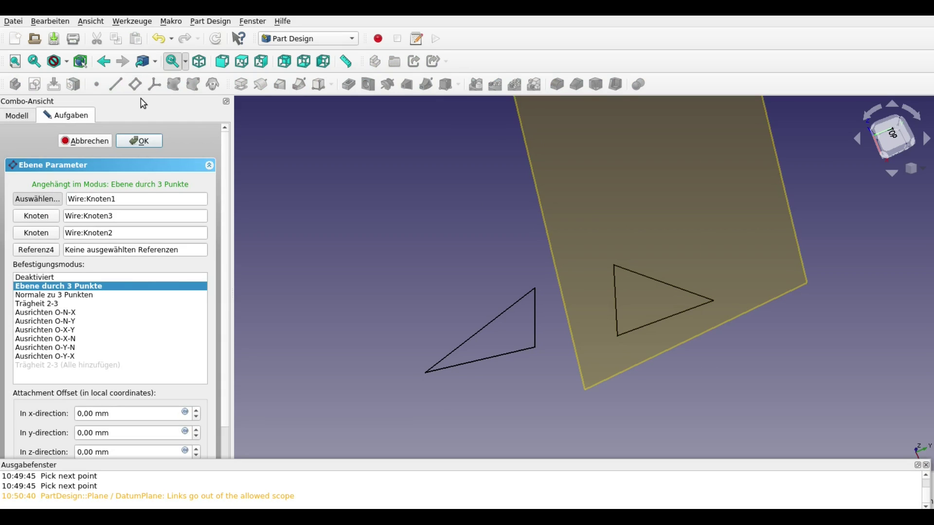
left_click(135, 138)
left_click(582, 298)
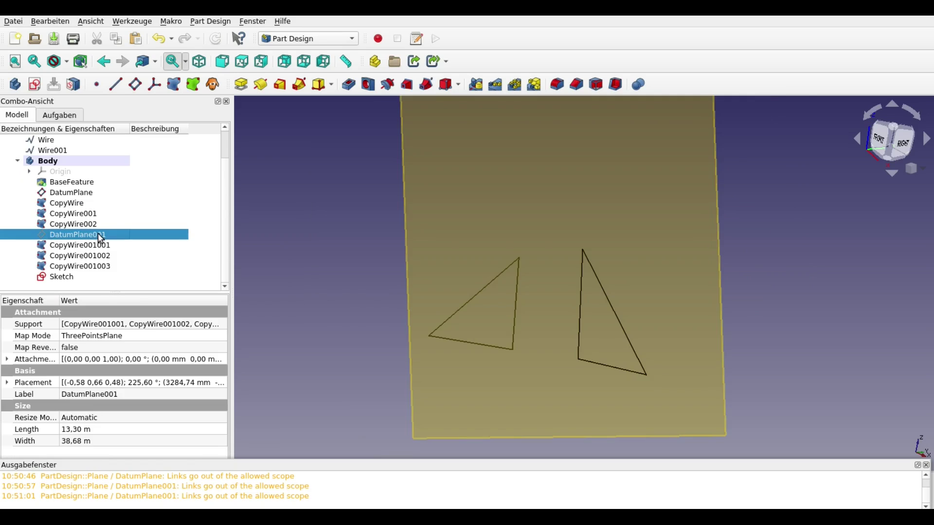
- Select DatumPlane and orbit the view around it
left_click(588, 331)
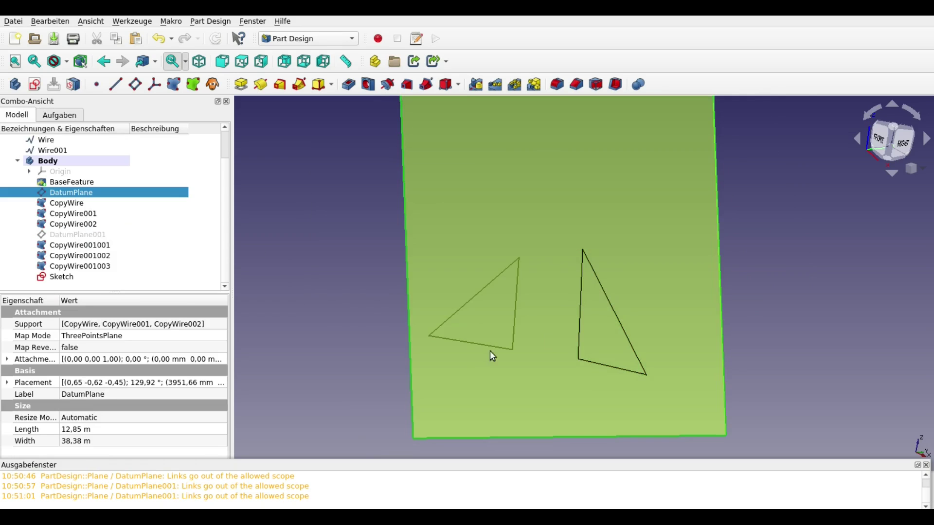
right_click(447, 345)
left_click(445, 284)
mouse_move(451, 275)
middle_mouse_down()
mouse_move(475, 300)
mouse_move(569, 290)
mouse_move(516, 306)
mouse_move(448, 286)
middle_mouse_up()
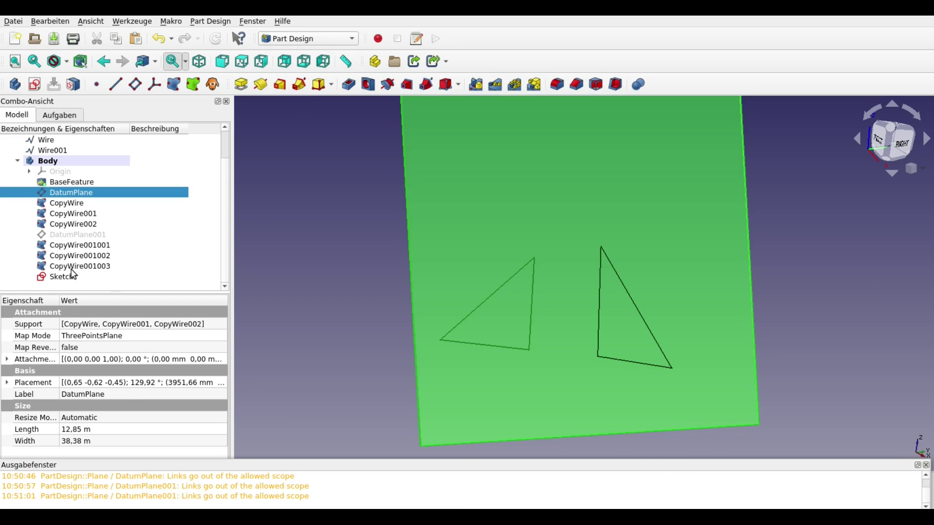
- Open Sketch in the Sketcher and orbit the view toward the right triangle
double_click(71, 278)
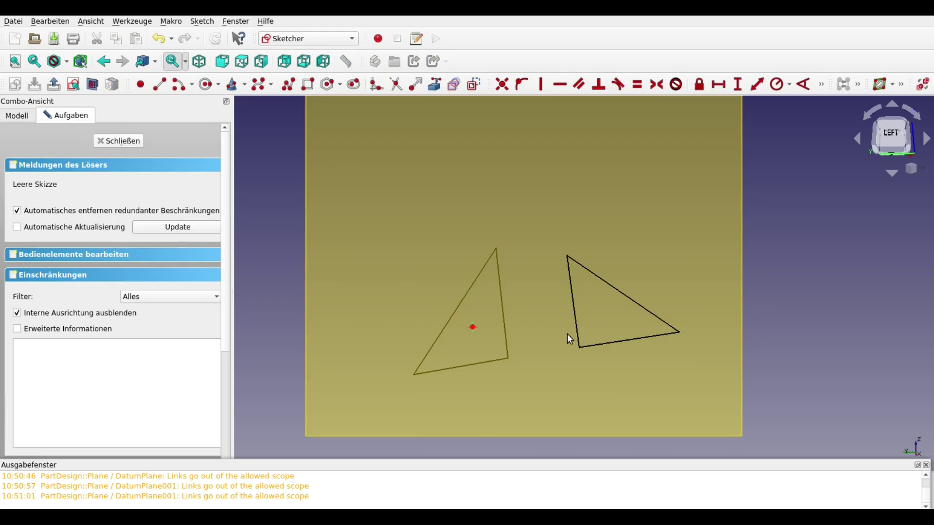
scroll(567, 334, "up", 3)
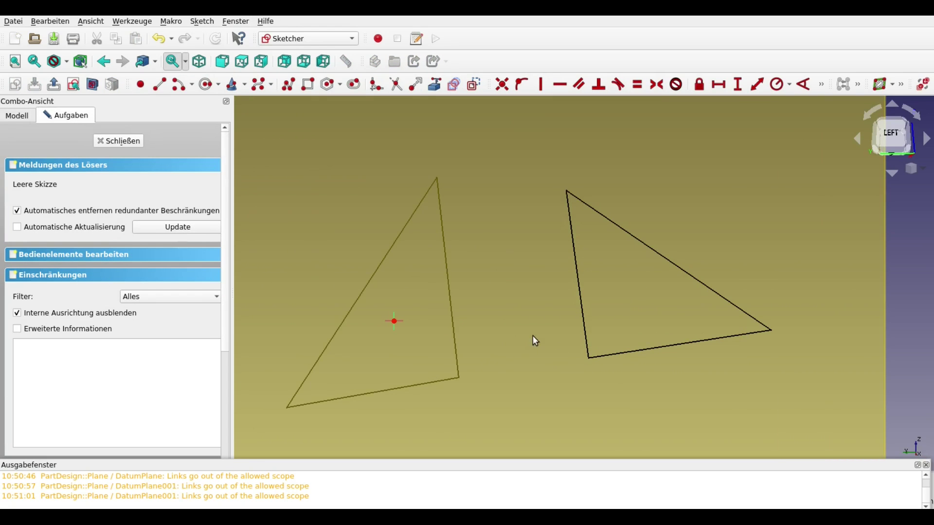
mouse_move(512, 315)
middle_mouse_down()
mouse_move(641, 290)
mouse_move(847, 282)
middle_mouse_up()
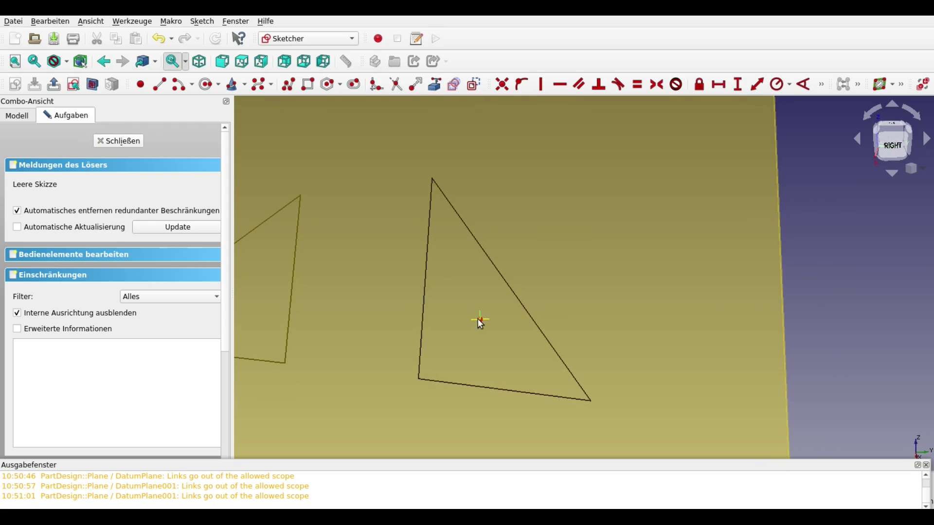
mouse_move(455, 333)
middle_mouse_down()
mouse_move(496, 327)
mouse_move(479, 365)
mouse_move(550, 345)
middle_mouse_up()
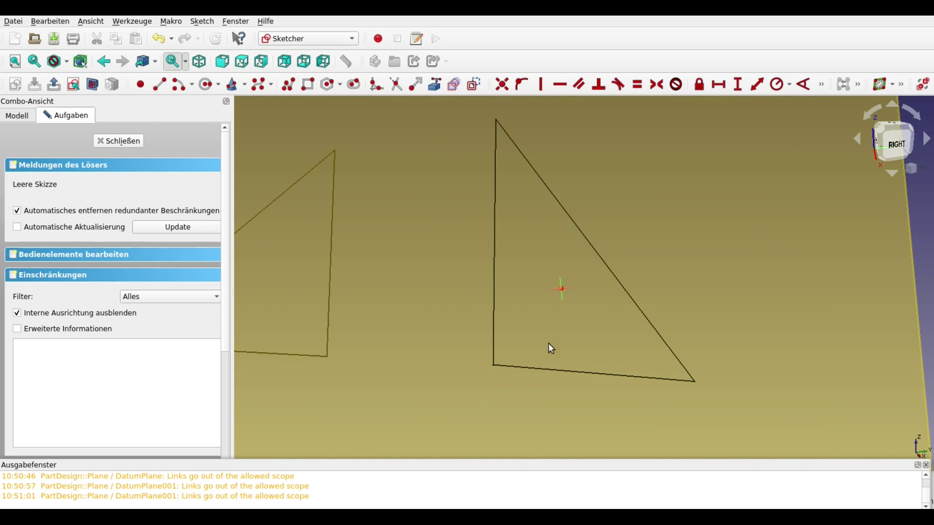
scroll(529, 349, "up", 3)
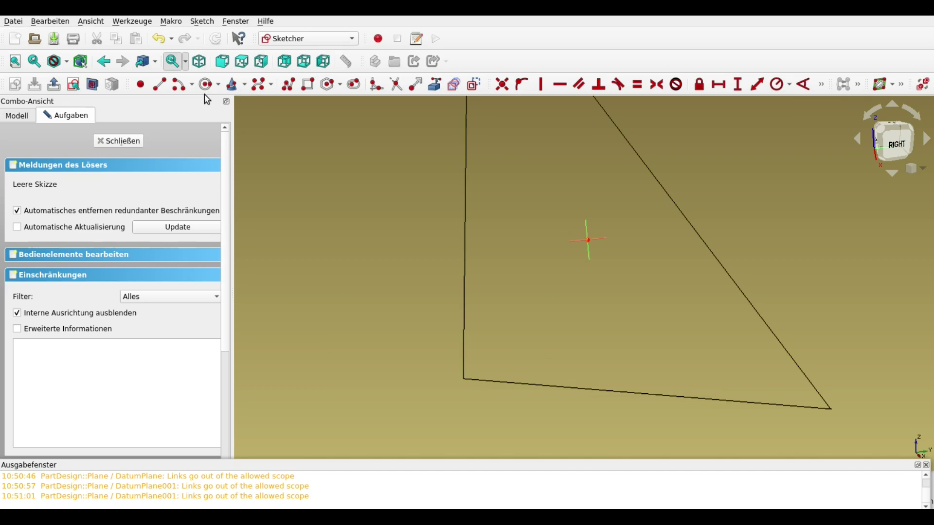
- Draw a closed four-sided polyline over the right wall wire and close the sketch
left_click(285, 88)
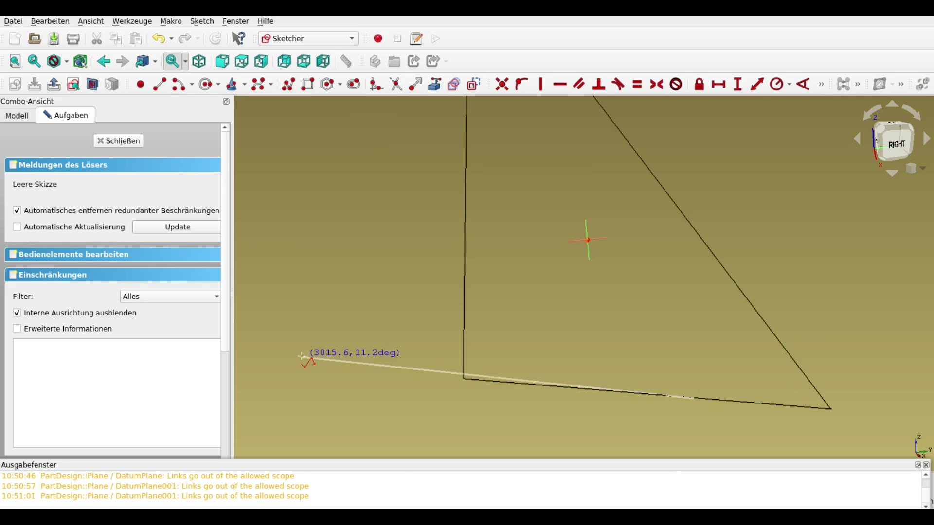
left_click(255, 362)
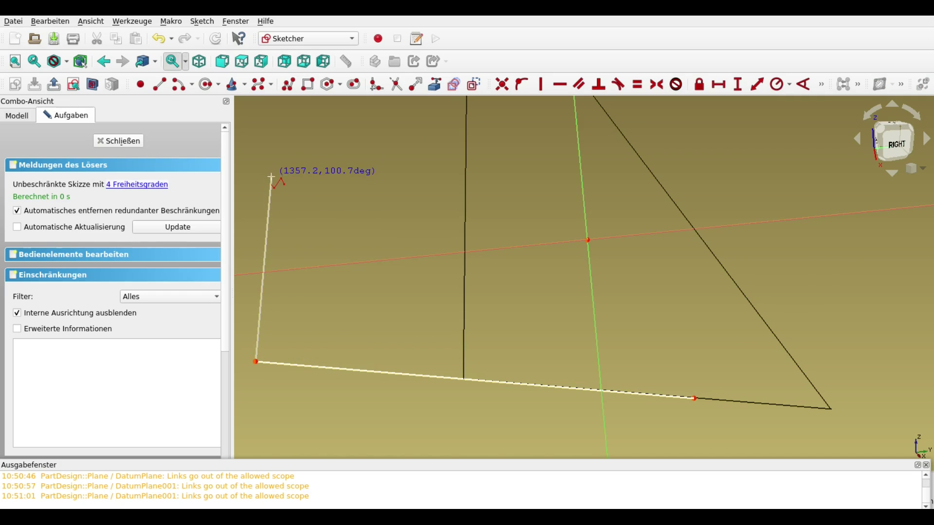
left_click(271, 177)
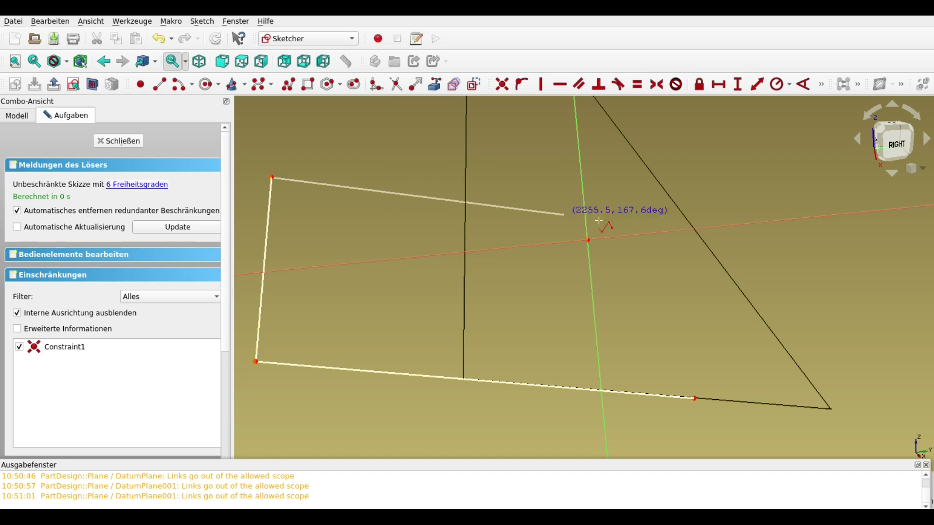
left_click(711, 226)
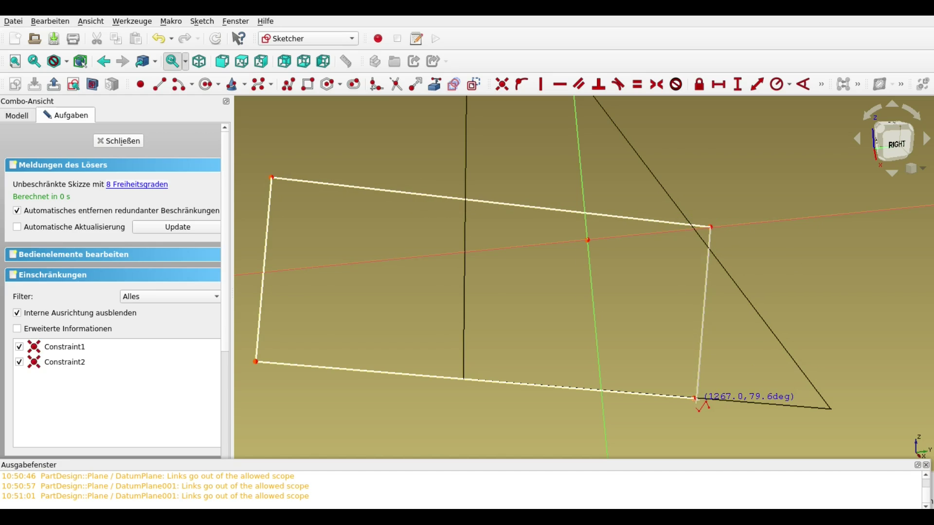
left_click(695, 398)
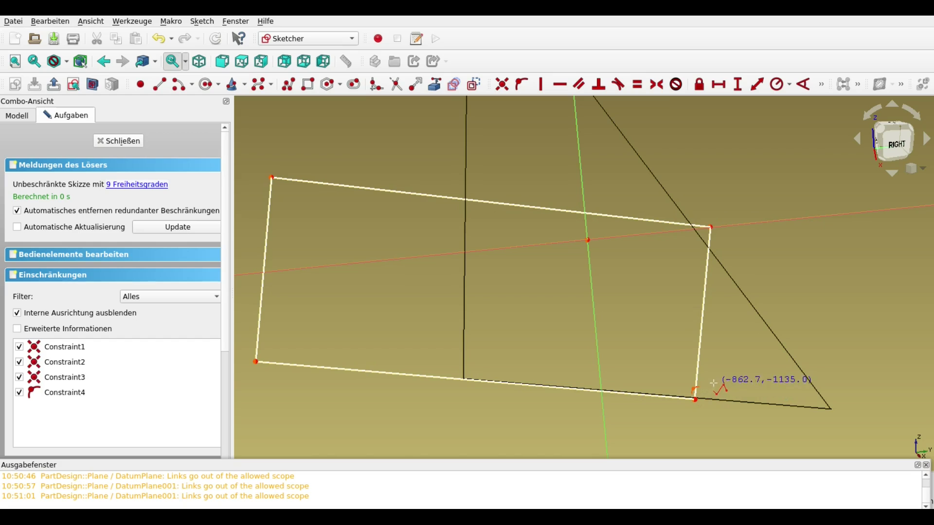
left_click(129, 142)
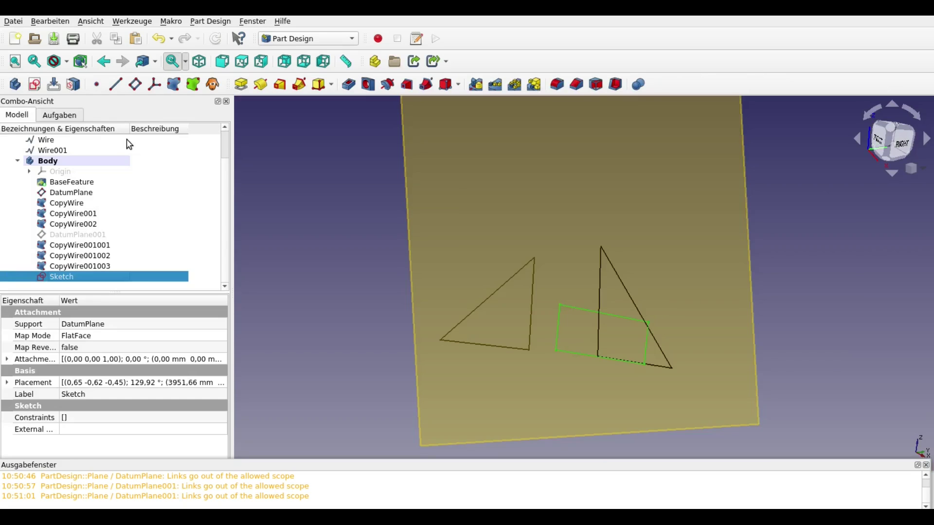
- Pad the sketch with a length of 1m
left_click(241, 85)
left_click_drag(162, 203, 85, 208)
type("1")
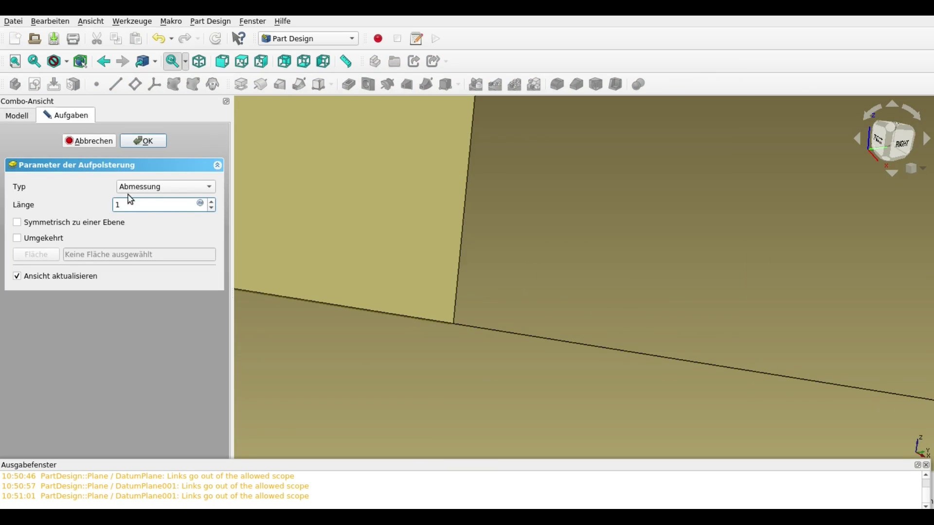
type("m")
left_click(152, 142)
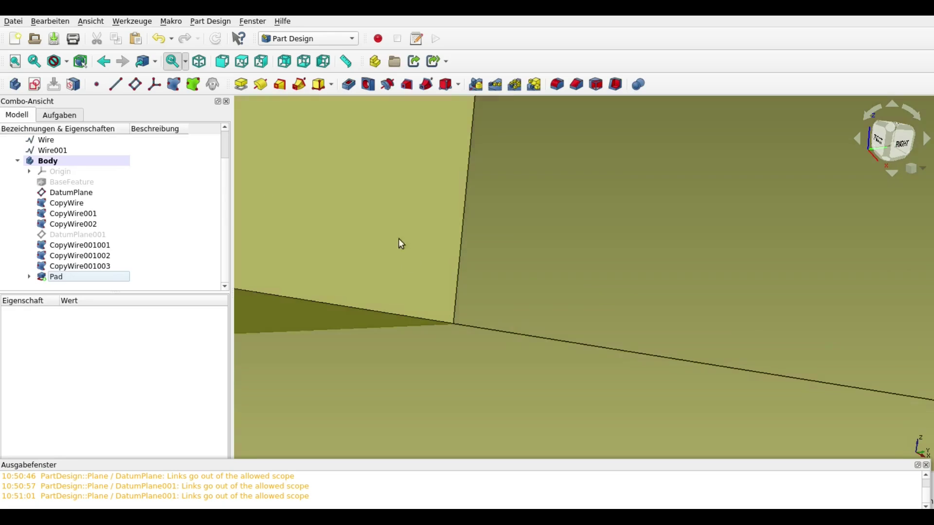
- Set the Pad's Reversed property to true to flip its extrusion direction
left_click(63, 276)
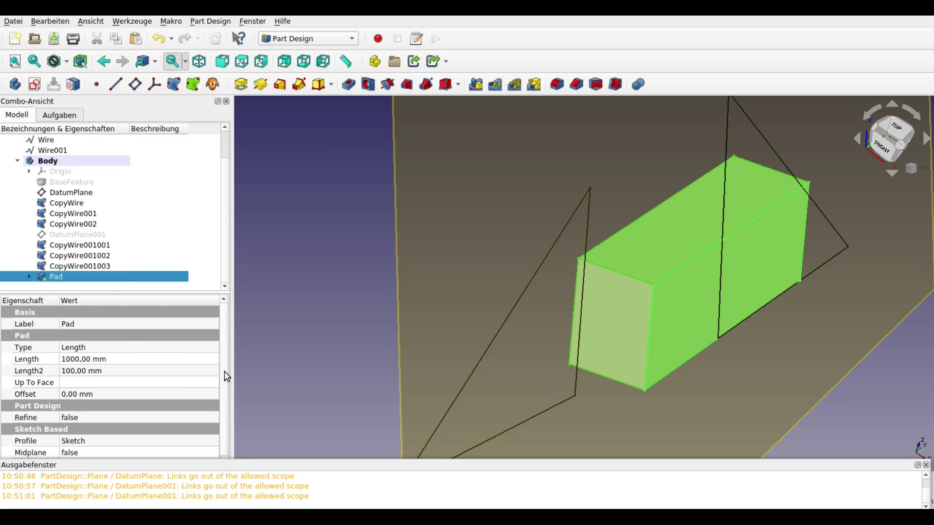
left_click_drag(225, 361, 226, 403)
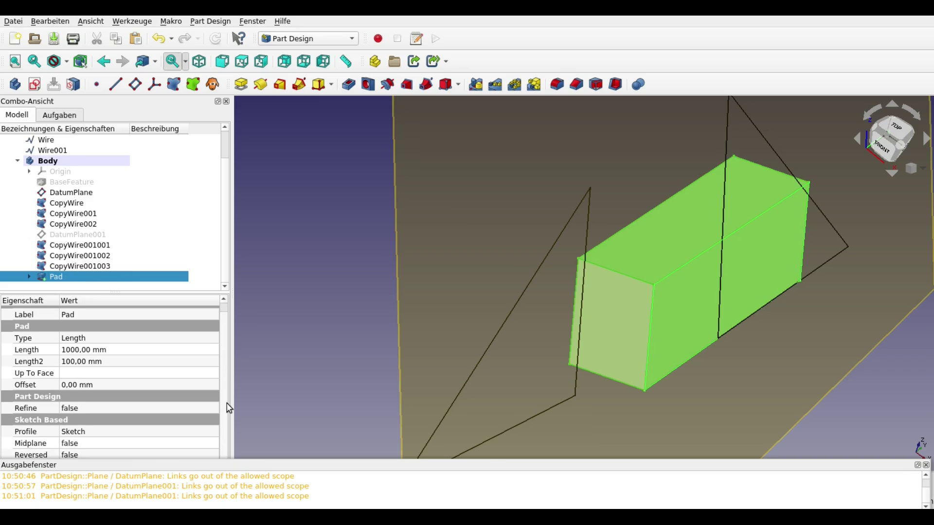
left_click(926, 466)
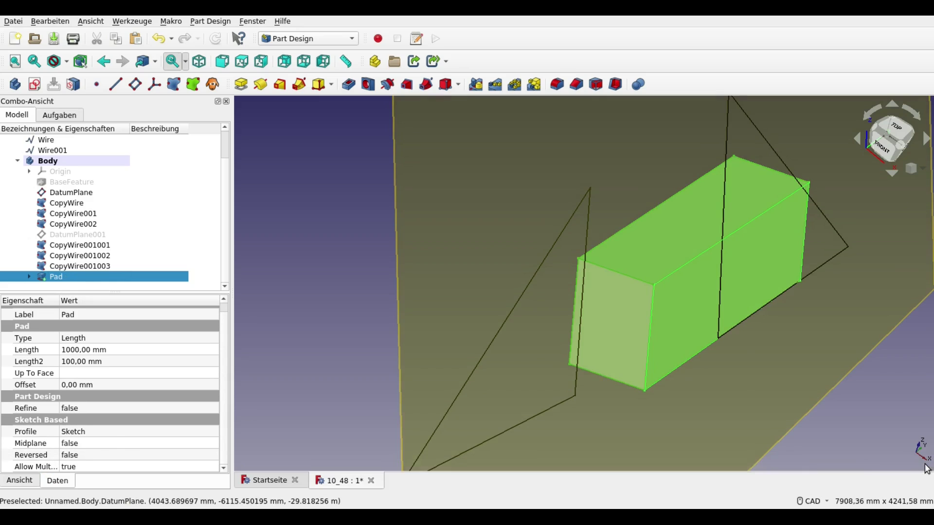
left_click(98, 453)
left_click(185, 457)
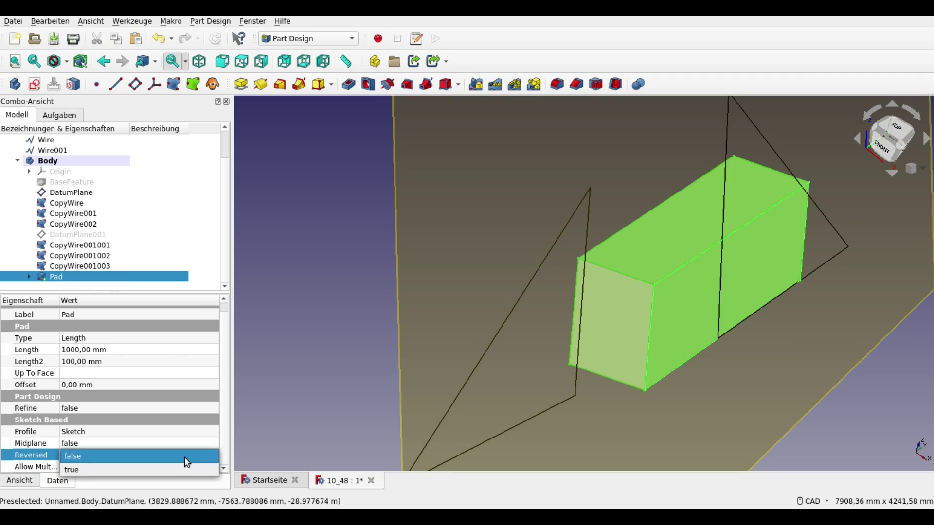
left_click(179, 469)
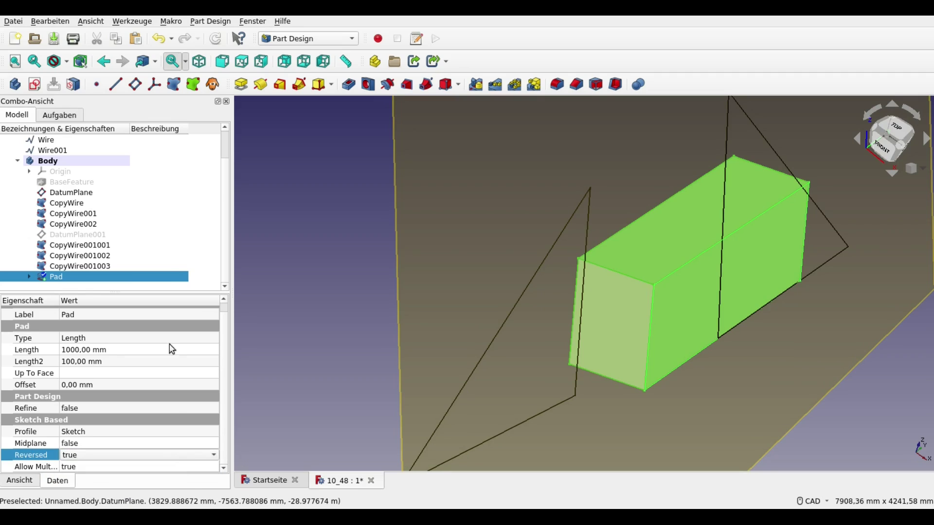
left_click(164, 245)
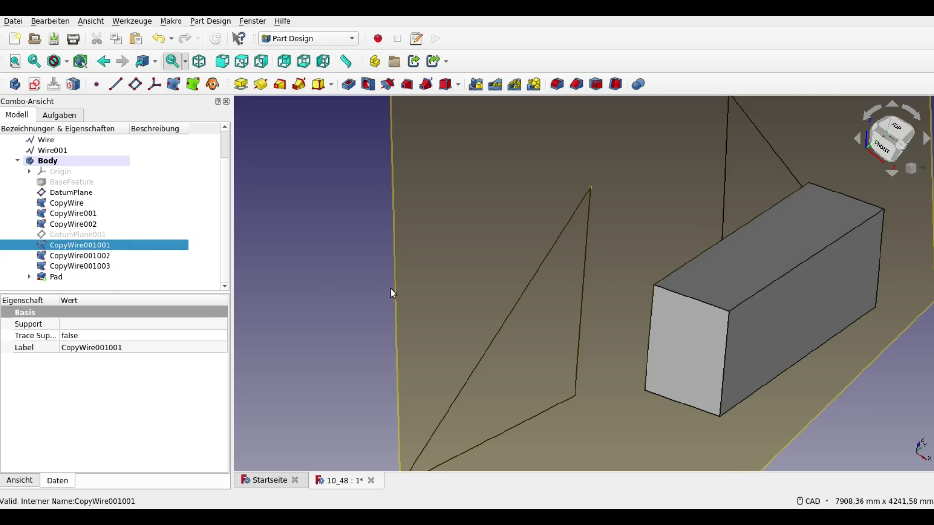
- Zoom to the block and wall wire, select the _meter point cloud, and orbit to another angle
scroll(392, 280, "up", 3)
mouse_move(484, 301)
middle_mouse_down()
mouse_move(457, 251)
mouse_move(822, 313)
mouse_move(773, 332)
mouse_move(723, 306)
mouse_move(729, 295)
mouse_move(744, 277)
mouse_move(743, 319)
mouse_move(781, 313)
mouse_move(802, 334)
mouse_move(794, 348)
mouse_move(613, 281)
mouse_move(605, 395)
middle_mouse_up()
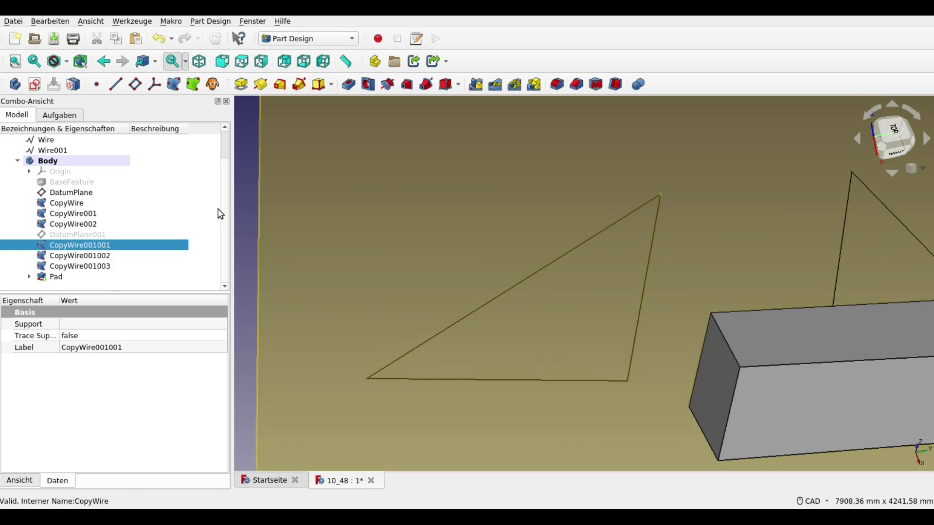
scroll(220, 214, "up", 1)
left_click(67, 161)
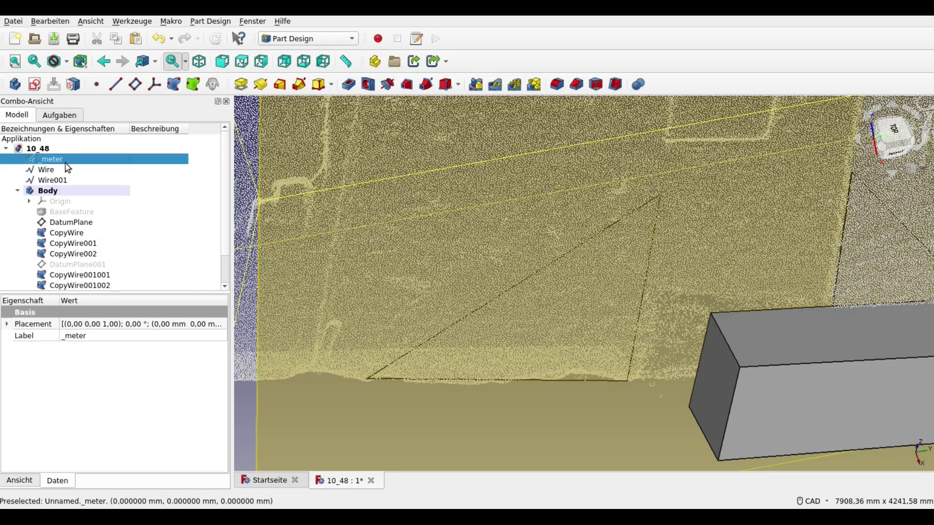
mouse_move(357, 214)
middle_mouse_down()
mouse_move(367, 193)
mouse_move(371, 225)
mouse_move(416, 196)
mouse_move(527, 258)
mouse_move(521, 271)
mouse_move(517, 242)
mouse_move(494, 232)
mouse_move(490, 207)
middle_mouse_up()
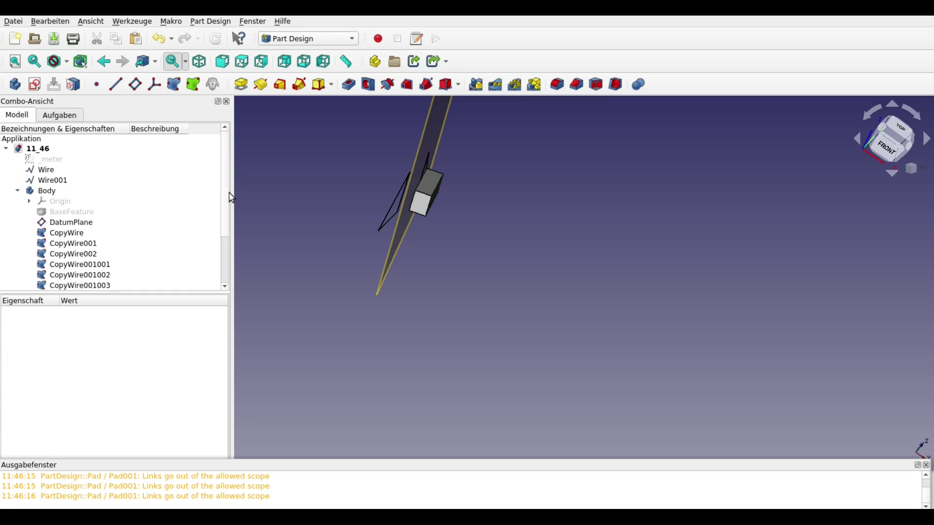
- Add a second body, Body001, to the 11_46 document and fit all objects in view
left_click(47, 149)
left_click(15, 85)
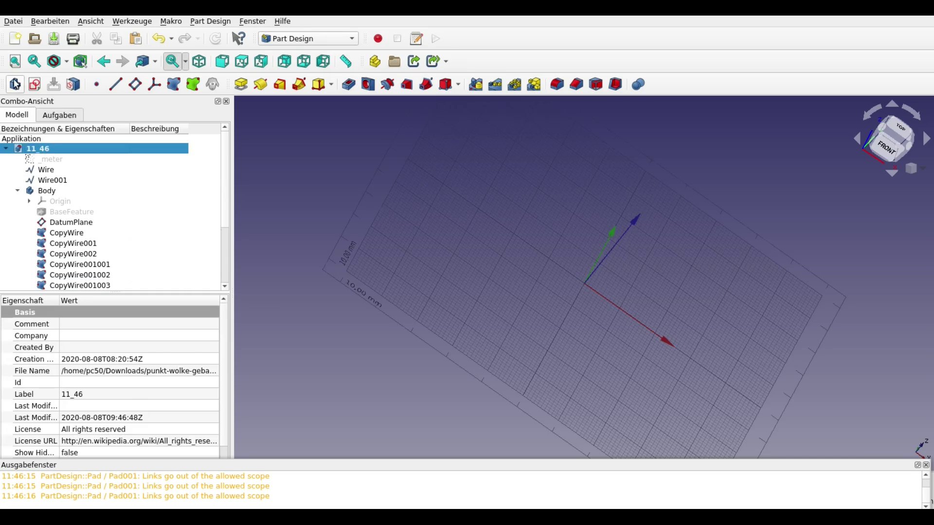
scroll(207, 194, "up", 3)
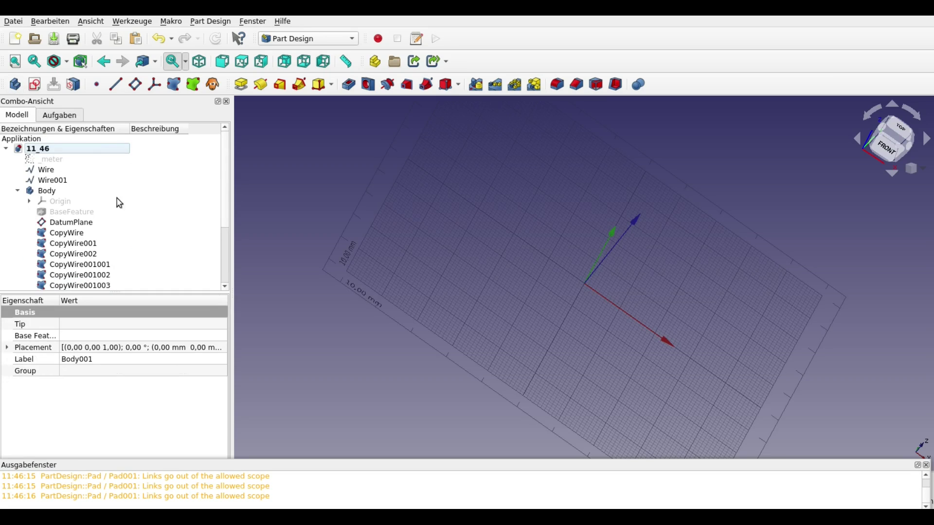
left_click(68, 184)
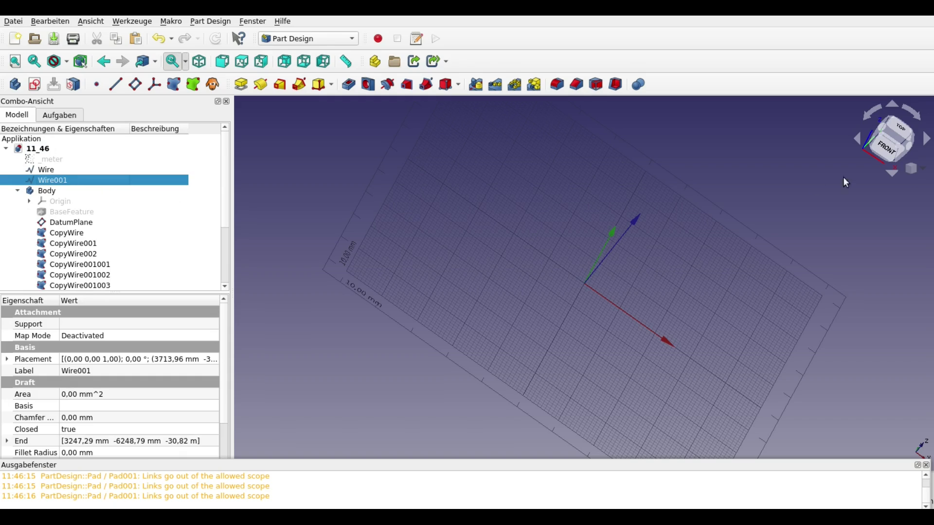
left_click(922, 168)
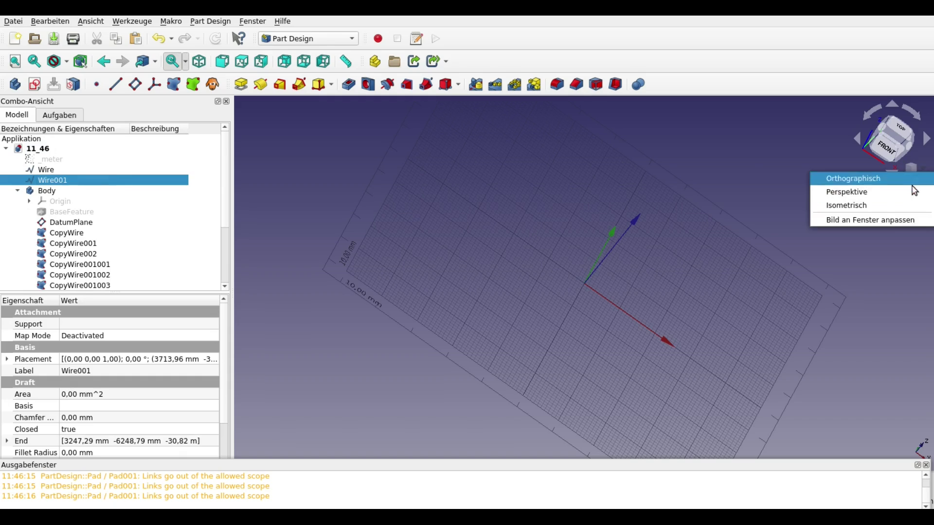
left_click(889, 220)
- Orbit to the wall plane and check Body001, Wire, Wire001 and Wire002 in the tree
scroll(672, 311, "up", 2)
mouse_move(601, 374)
middle_mouse_down()
mouse_move(527, 348)
mouse_move(527, 378)
mouse_move(570, 383)
middle_mouse_up()
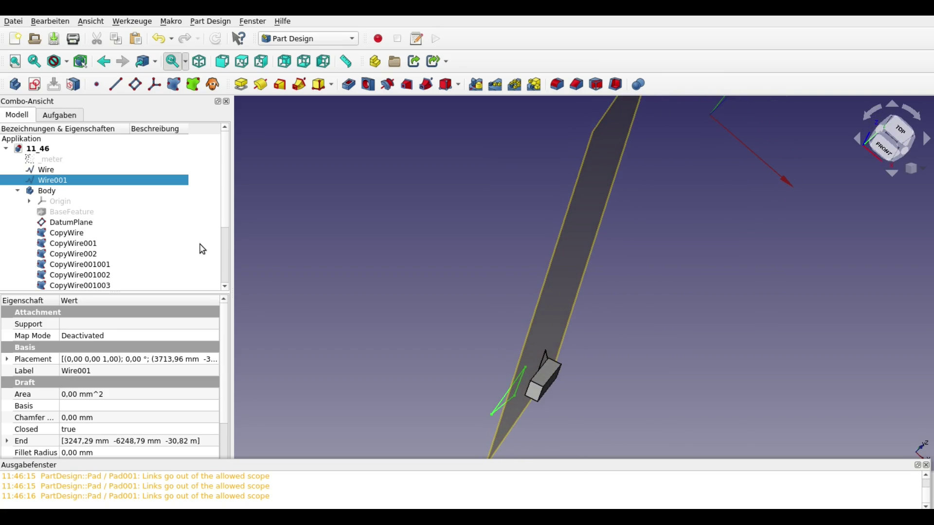
scroll(228, 219, "down", 2)
scroll(146, 258, "down", 1)
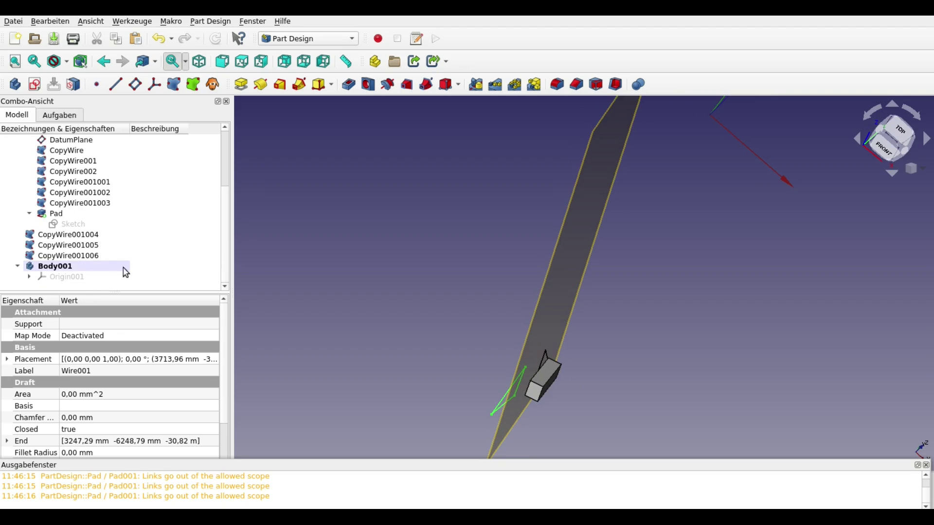
left_click(70, 269)
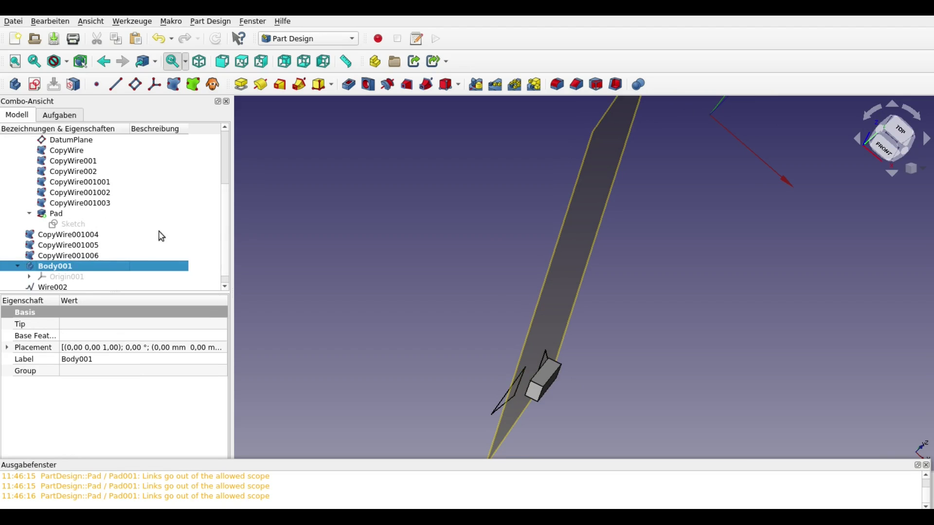
mouse_move(225, 229)
left_mouse_down()
mouse_move(225, 242)
mouse_move(220, 151)
left_mouse_up()
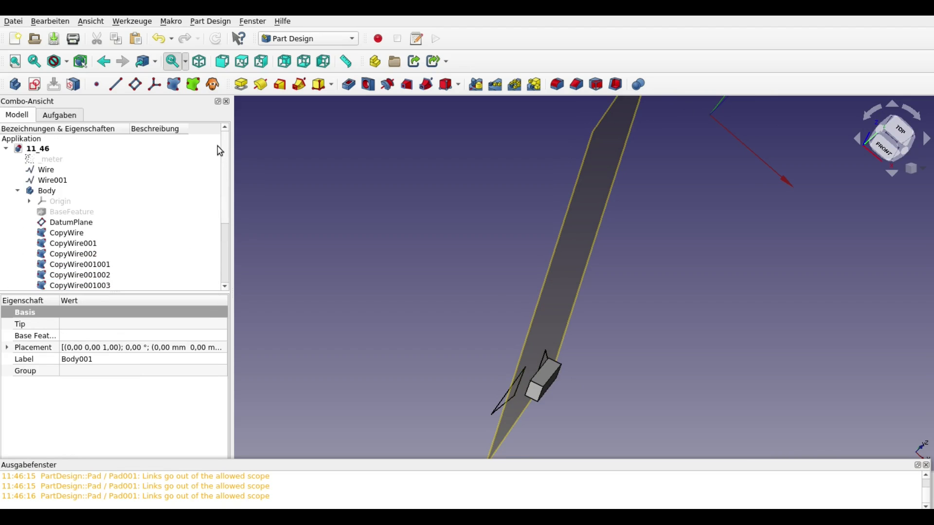
left_click(54, 181)
left_click(48, 170)
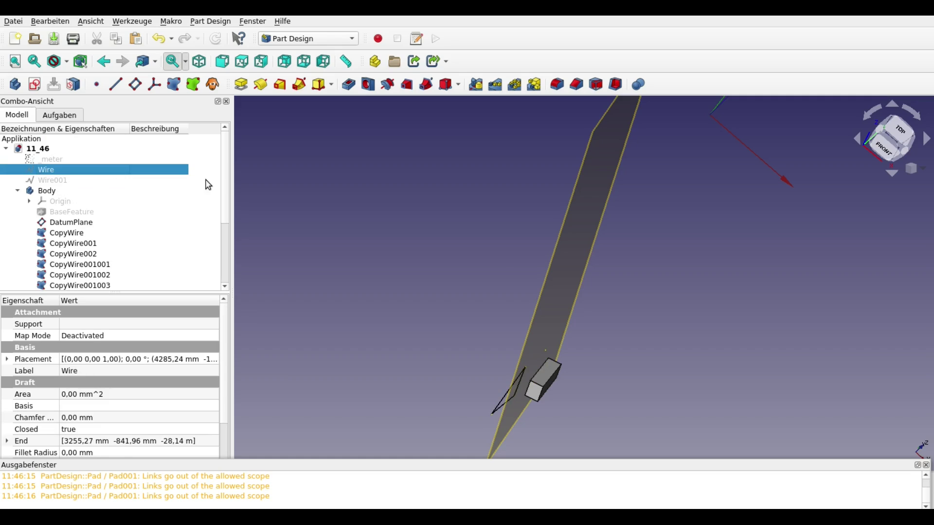
left_click_drag(228, 189, 231, 270)
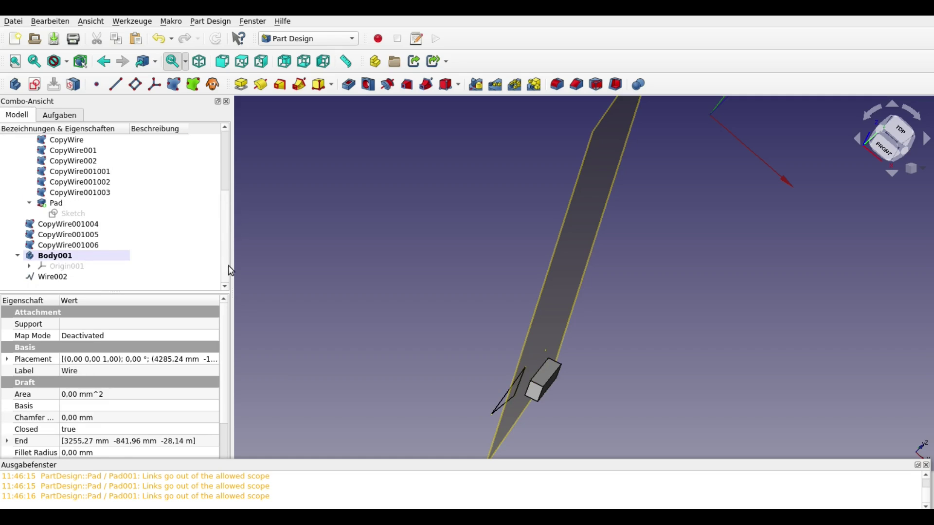
left_click(48, 277)
- Hide the first Body so only the triangular wall wire stays visible
scroll(75, 189, "up", 10)
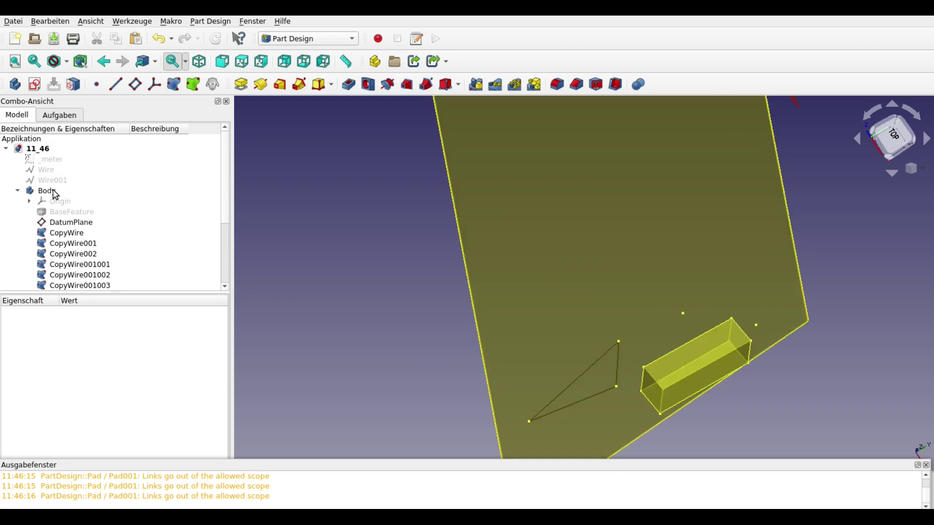
left_click(56, 193)
key("space")
scroll(591, 403, "up", 2)
scroll(583, 404, "up", 1)
scroll(584, 369, "up", 2)
scroll(441, 365, "up", 2)
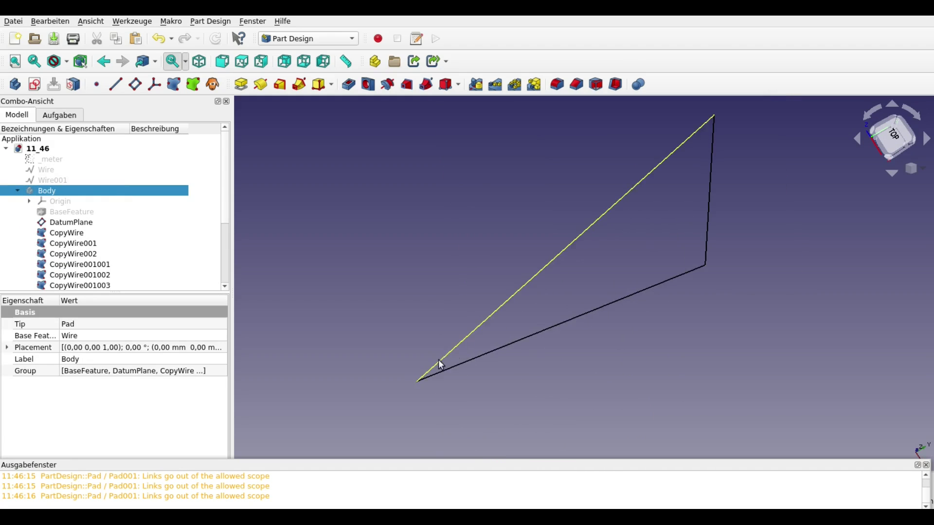
- Select the triangle's lower-left, lower-right and top corner points, dropping a wrongly picked edge
left_click(417, 381)
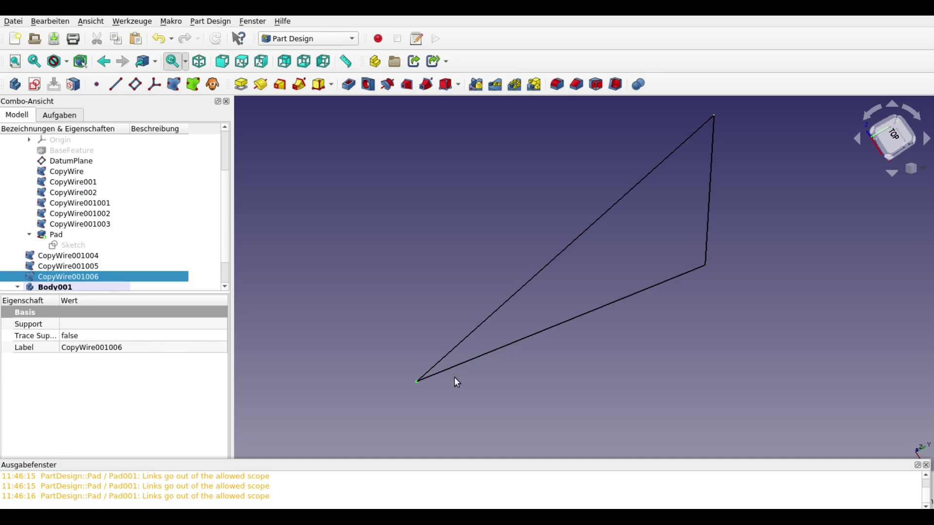
left_click(706, 258, "ctrl")
scroll(714, 290, "up", 1)
scroll(703, 263, "up", 1)
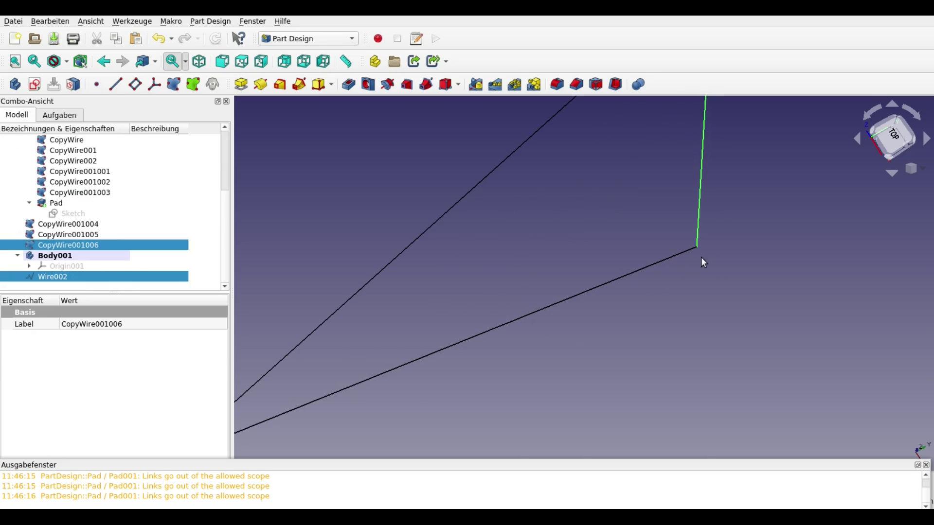
left_click(697, 247, "ctrl")
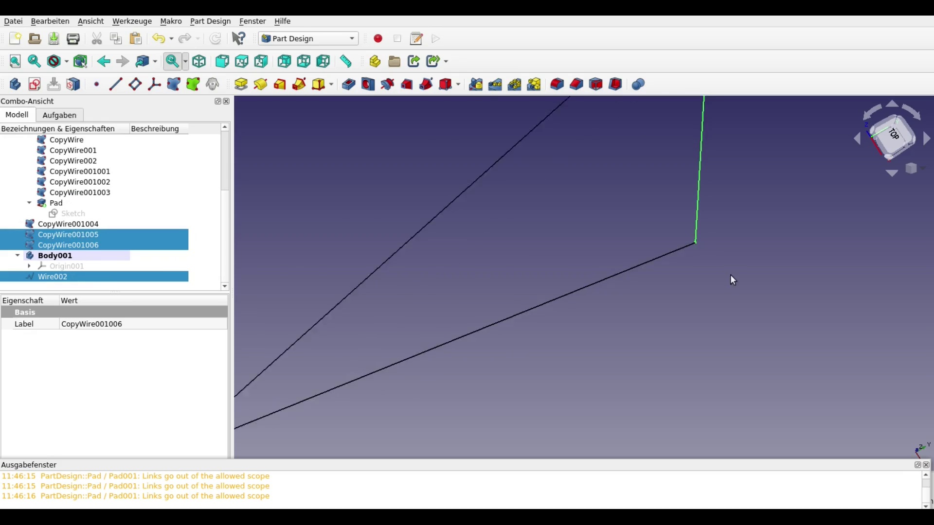
middle_click_drag(738, 254, 724, 459)
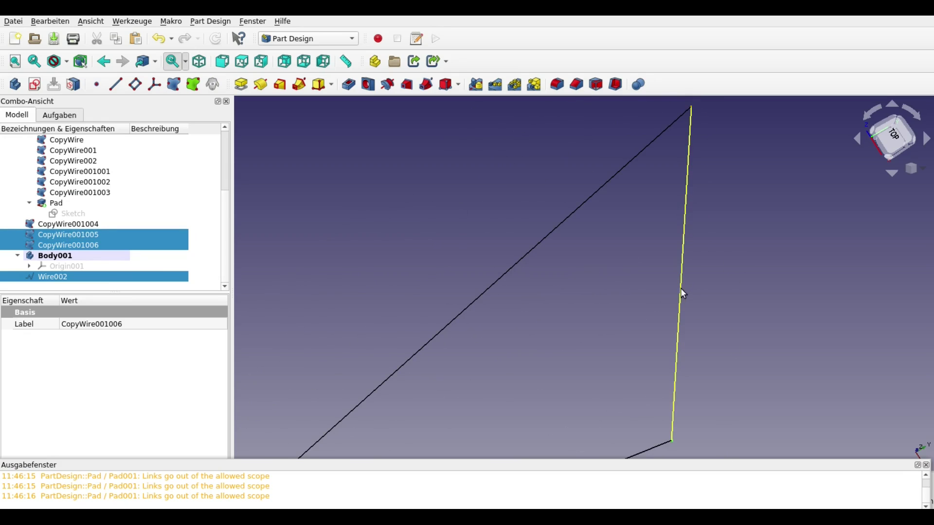
left_click(687, 193, "ctrl")
left_click(685, 196, "ctrl")
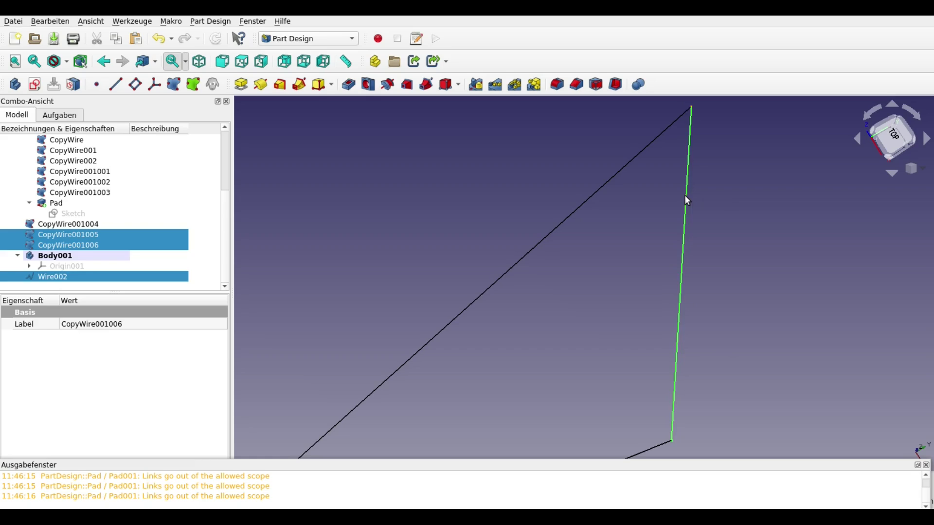
left_click(690, 105, "ctrl")
scroll(721, 214, "down", 3)
scroll(725, 248, "down", 1)
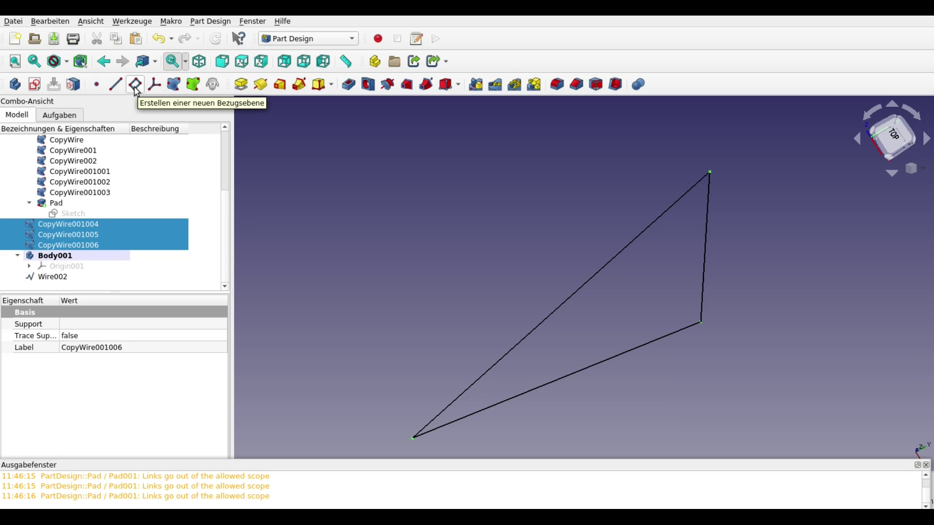
- Add DatumPlane001 through the three corners using independent reference copies, then recompute
left_click(136, 88)
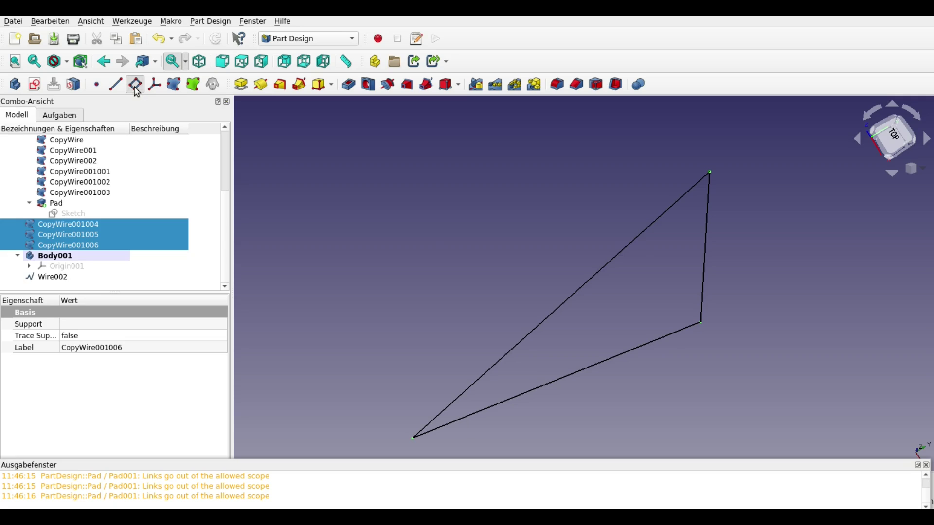
left_click(148, 142)
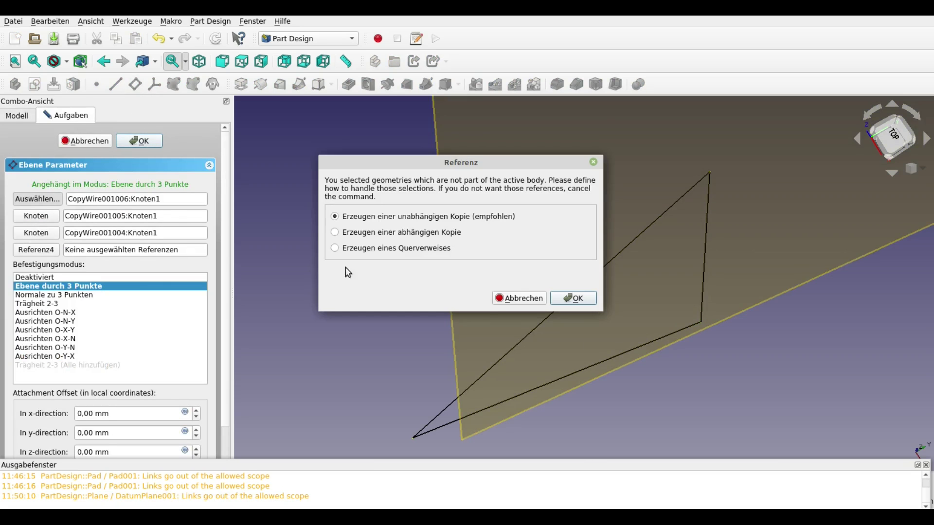
left_click(574, 298)
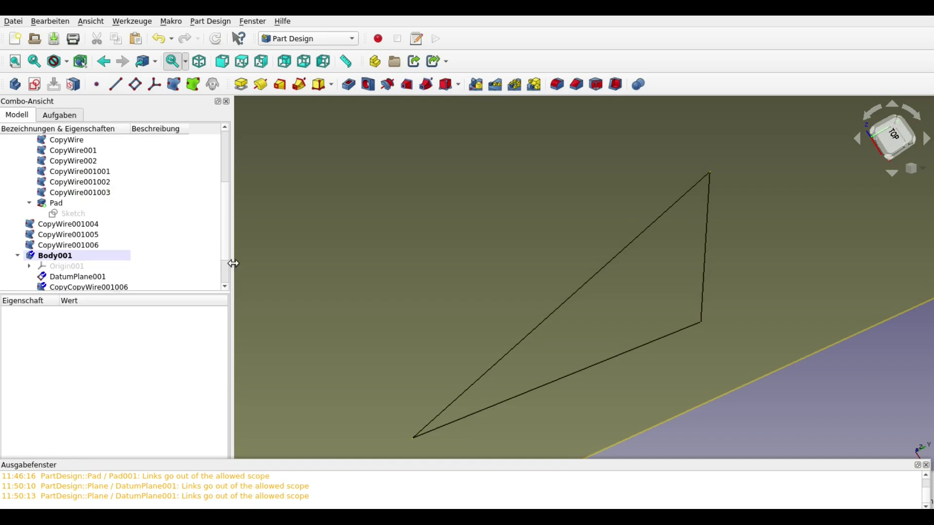
scroll(226, 244, "down", 2)
scroll(227, 253, "down", 1)
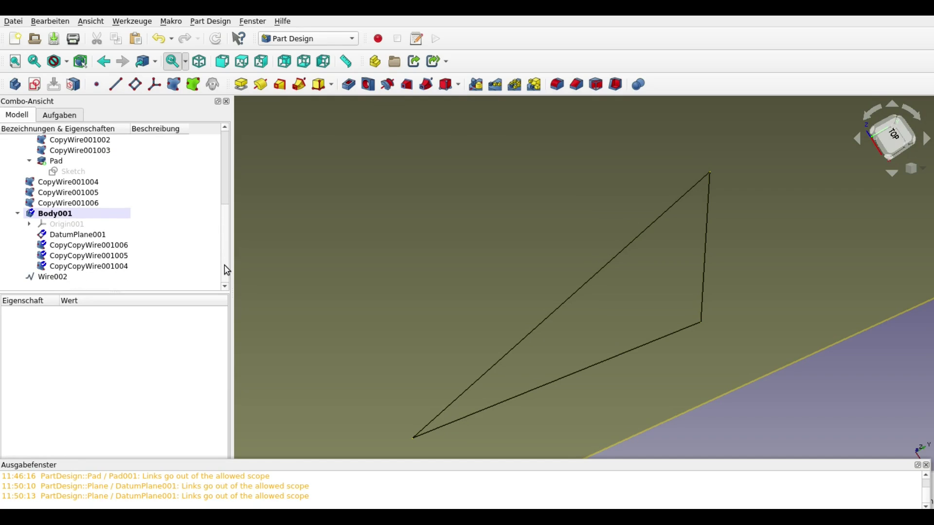
left_click(217, 39)
mouse_move(417, 292)
middle_mouse_down()
mouse_move(452, 296)
mouse_move(431, 273)
mouse_move(417, 275)
mouse_move(434, 281)
mouse_move(395, 291)
middle_mouse_up()
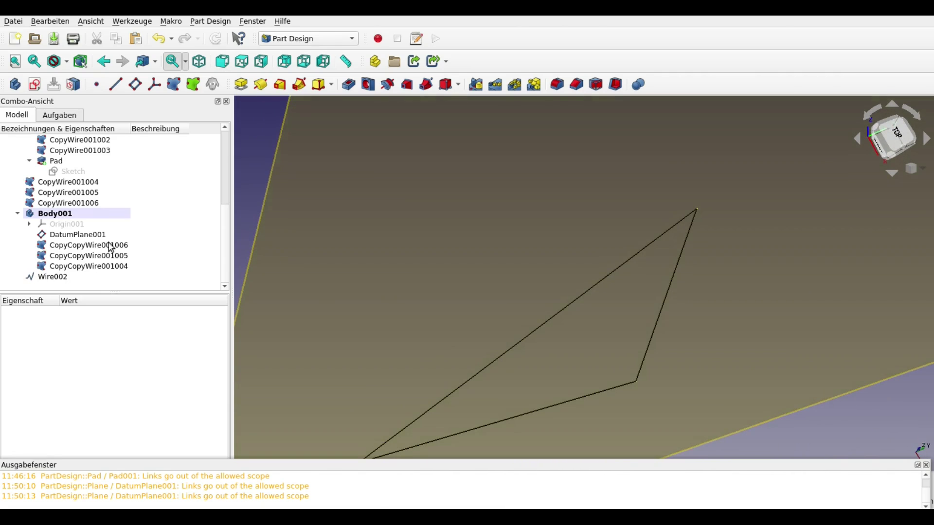
- Start a new sketch on DatumPlane001
left_click(36, 85)
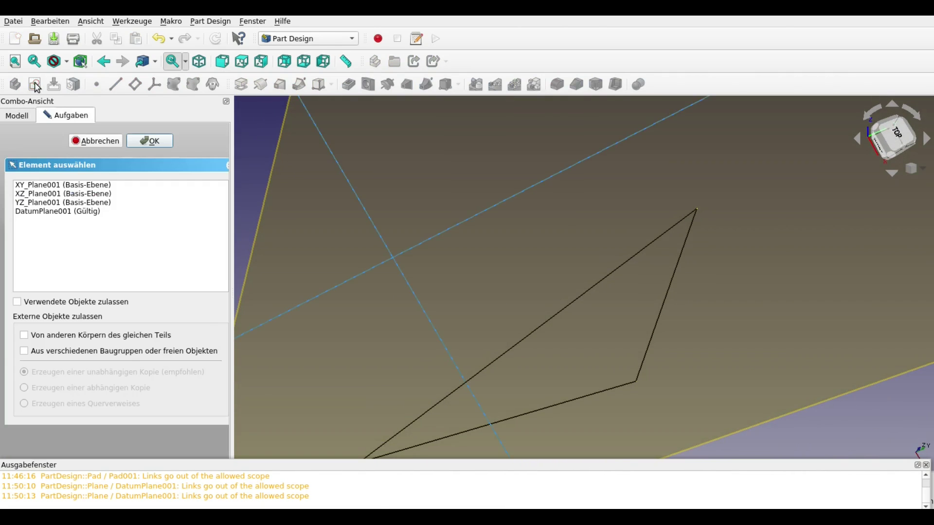
left_click(86, 212)
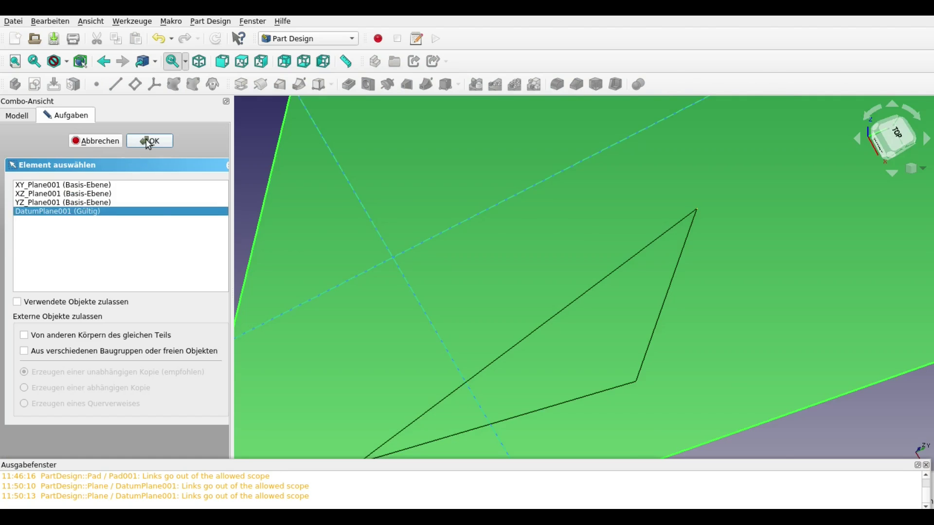
left_click(149, 141)
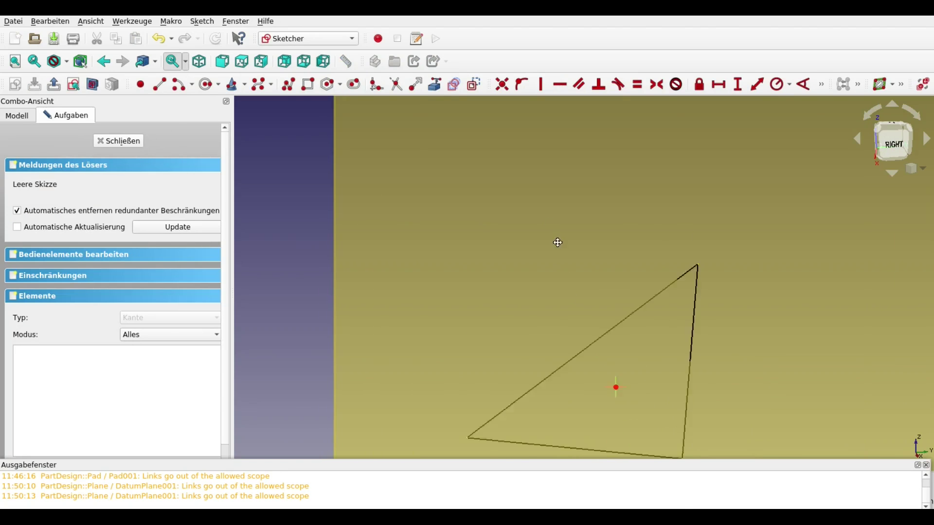
middle_click_drag(591, 345, 587, 257)
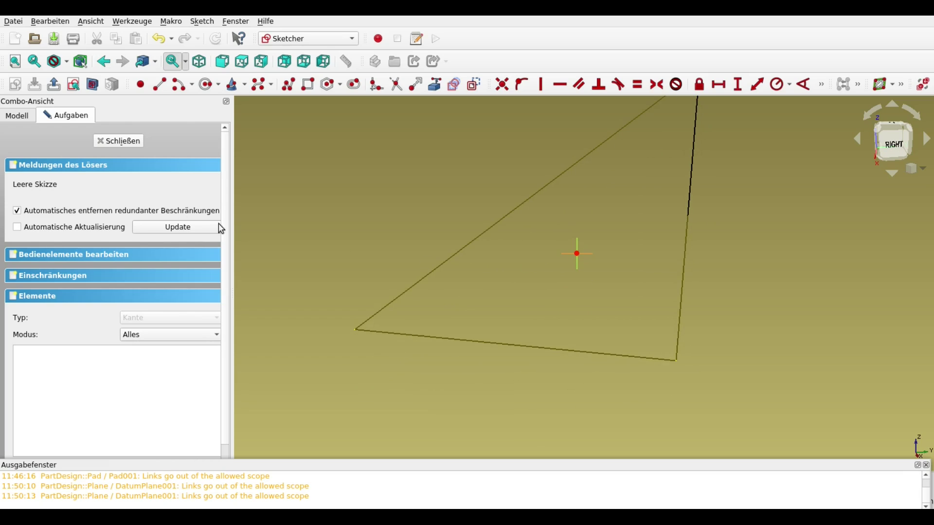
- Draw a closed rectangular polyline along the triangle's bottom edge, close the sketch, and begin a Pad
left_click(288, 85)
left_click(406, 335)
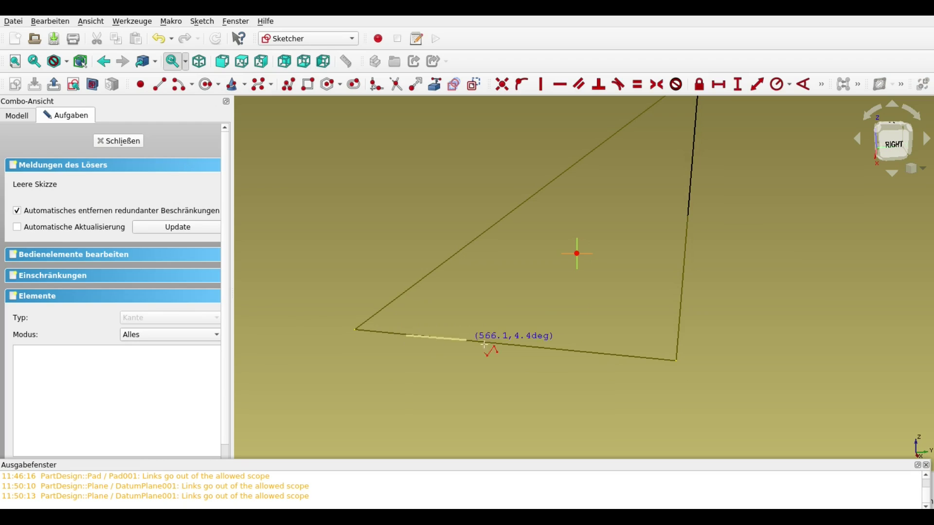
left_click(894, 385)
left_click(913, 160)
left_click(417, 160)
left_click(407, 335)
left_click(122, 141)
left_click(242, 85)
left_click(167, 205)
- Pad the rectangle 3 m thick, orbit around the new block, and select the first Body
double_click(166, 204)
type("3m")
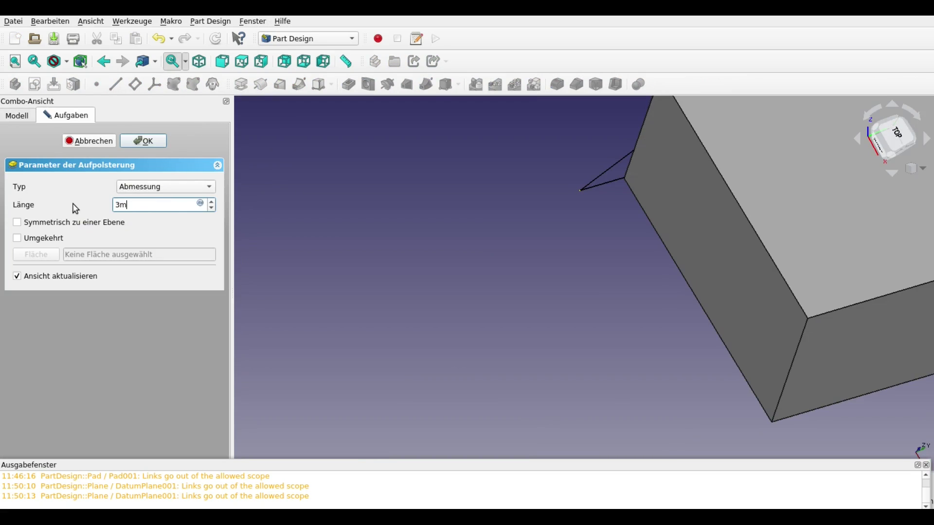
left_click(150, 143)
scroll(305, 215, "down", 3)
mouse_move(335, 224)
middle_mouse_down()
mouse_move(398, 282)
mouse_move(352, 281)
mouse_move(443, 372)
middle_mouse_up()
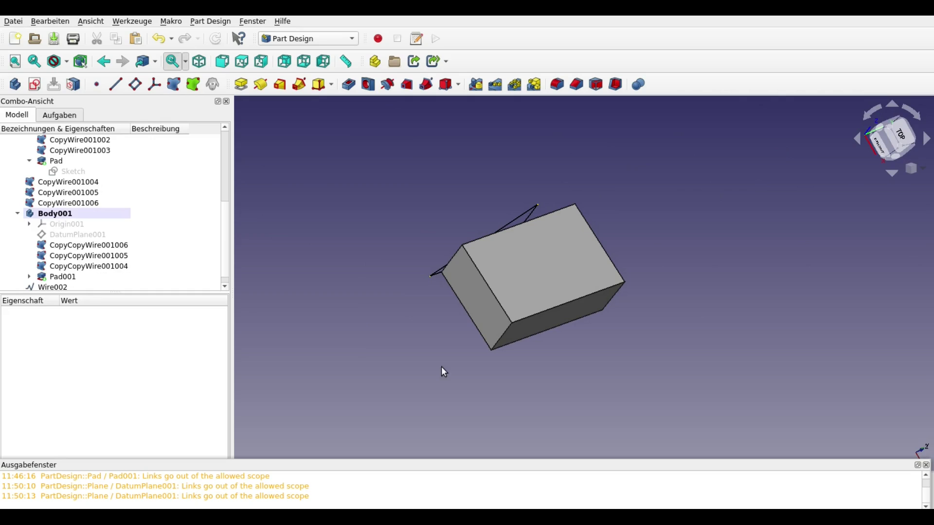
scroll(223, 243, "up", 4)
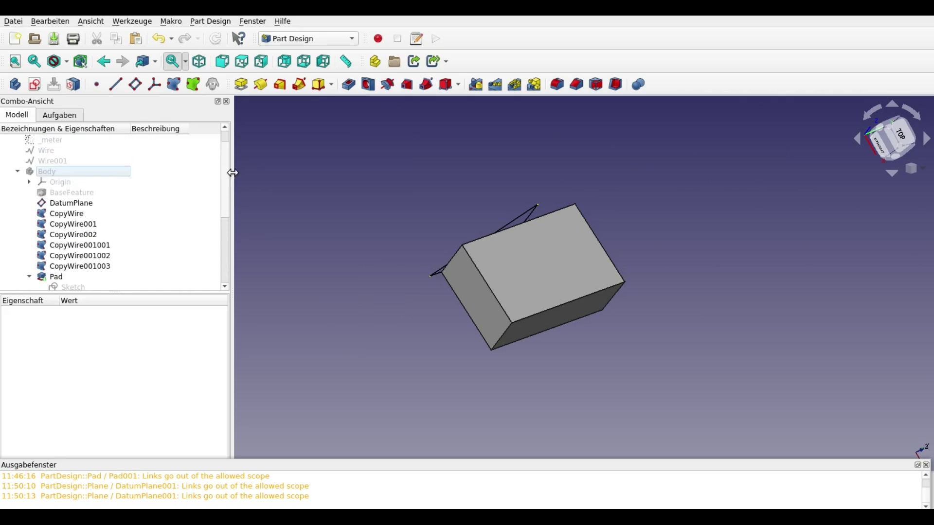
scroll(227, 174, "up", 1)
left_click(83, 191)
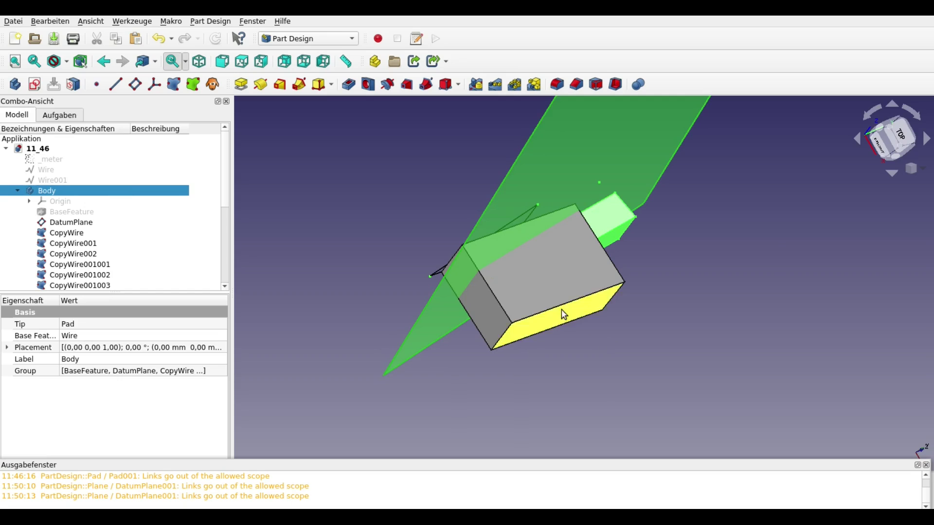
- Make the _meter point cloud visible and orbit and zoom to view it around the blocks
mouse_move(750, 340)
middle_mouse_down()
mouse_move(640, 328)
mouse_move(652, 283)
mouse_move(604, 208)
mouse_move(637, 226)
mouse_move(630, 269)
mouse_move(486, 377)
mouse_move(527, 360)
middle_mouse_up()
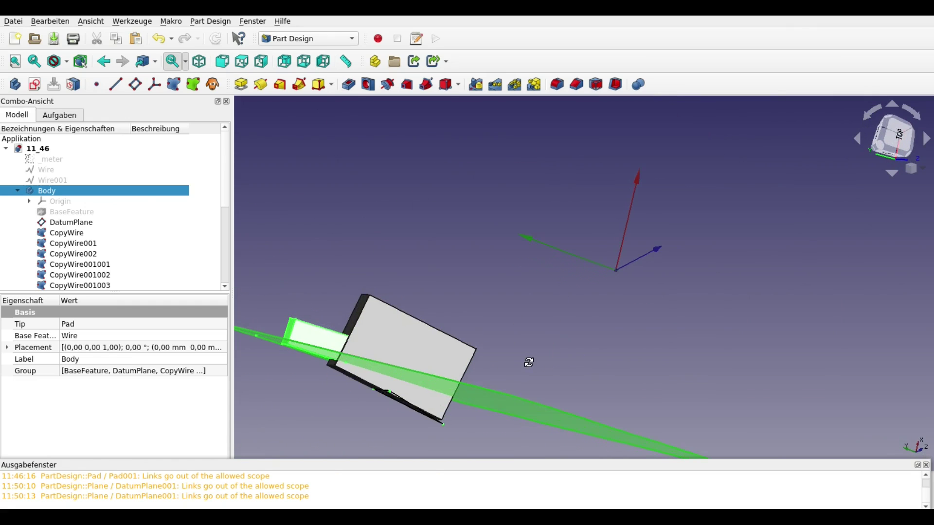
left_click(48, 164)
key("space")
mouse_move(396, 315)
middle_mouse_down()
mouse_move(429, 311)
mouse_move(410, 336)
mouse_move(392, 325)
mouse_move(460, 277)
mouse_move(549, 298)
mouse_move(258, 319)
mouse_move(323, 350)
mouse_move(436, 373)
mouse_move(415, 273)
middle_mouse_up()
middle_click_drag(389, 176, 415, 265)
mouse_move(419, 167)
middle_mouse_down()
mouse_move(477, 336)
mouse_move(476, 294)
mouse_move(479, 325)
mouse_move(554, 349)
mouse_move(480, 288)
mouse_move(448, 309)
middle_mouse_up()
scroll(472, 267, "up", 2)
scroll(472, 267, "up", 4)
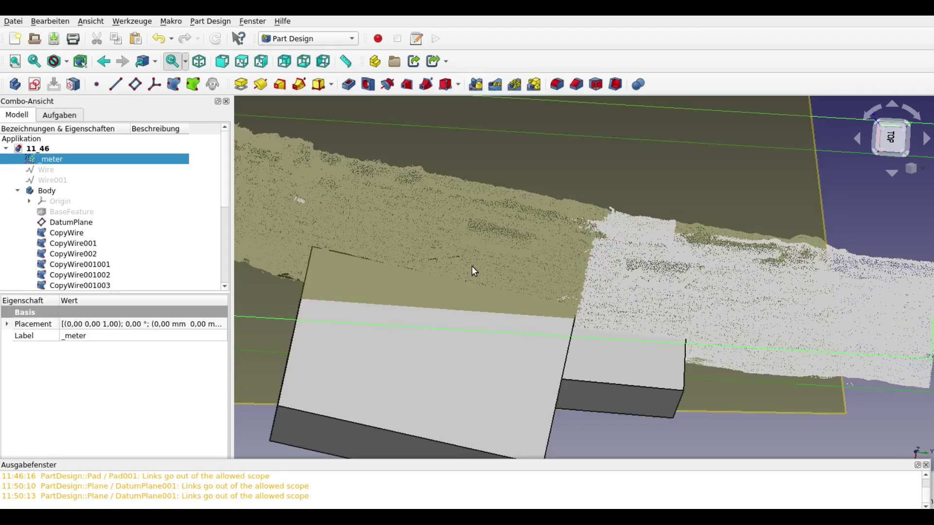
mouse_move(586, 327)
middle_mouse_down()
mouse_move(542, 313)
mouse_move(573, 292)
middle_mouse_up()
scroll(596, 267, "up", 4)
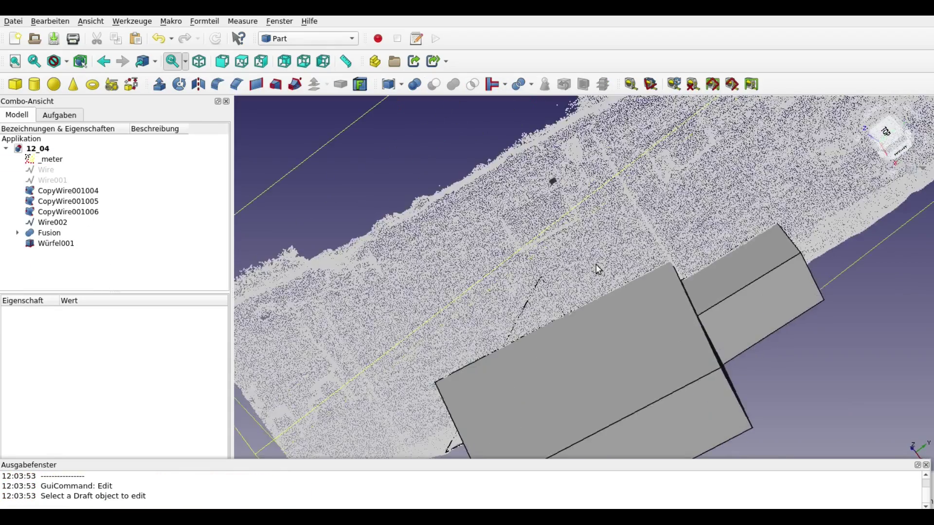
scroll(629, 267, "up", 4)
mouse_move(618, 258)
middle_mouse_down()
mouse_move(650, 282)
mouse_move(588, 308)
mouse_move(688, 300)
mouse_move(673, 319)
mouse_move(608, 244)
mouse_move(586, 242)
mouse_move(638, 296)
middle_mouse_up()
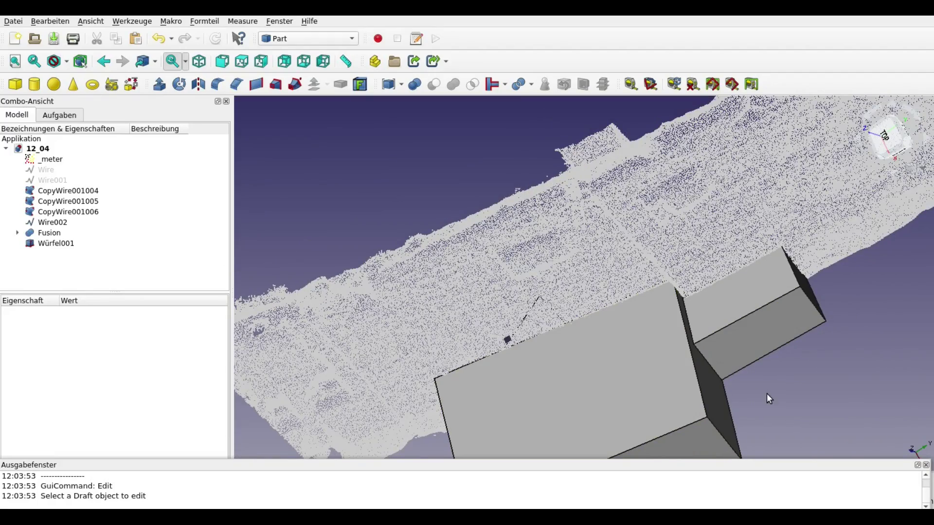
middle_click_drag(751, 385, 742, 399)
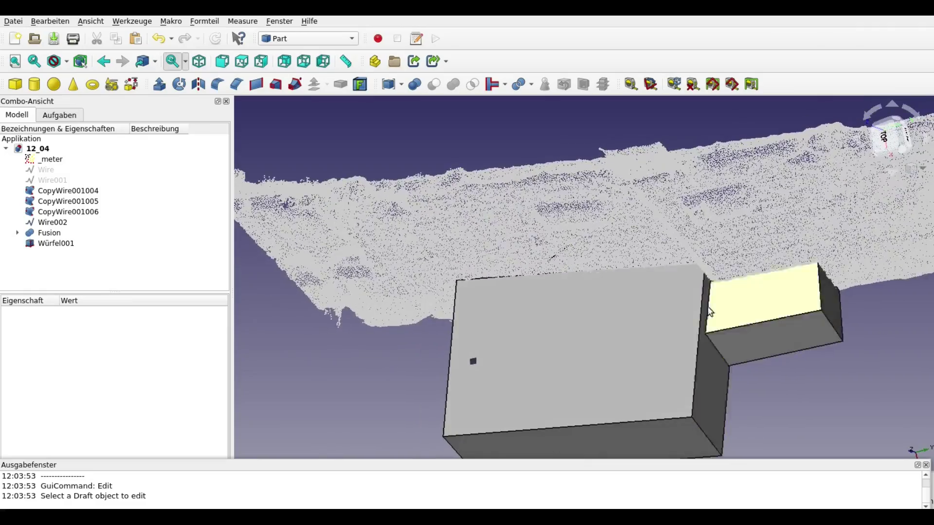
scroll(706, 305, "up", 3)
middle_click_drag(635, 293, 662, 317)
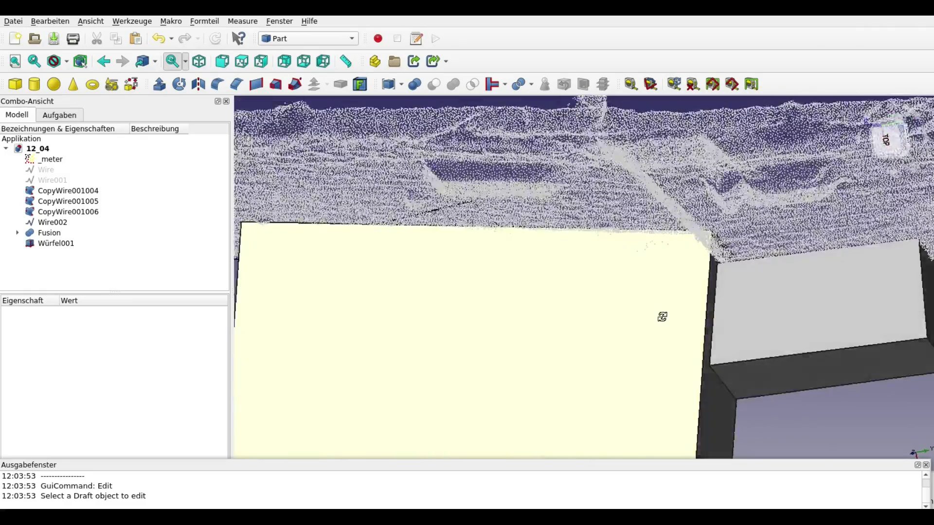
mouse_move(718, 290)
middle_mouse_down()
mouse_move(794, 237)
mouse_move(644, 266)
mouse_move(634, 294)
middle_mouse_up()
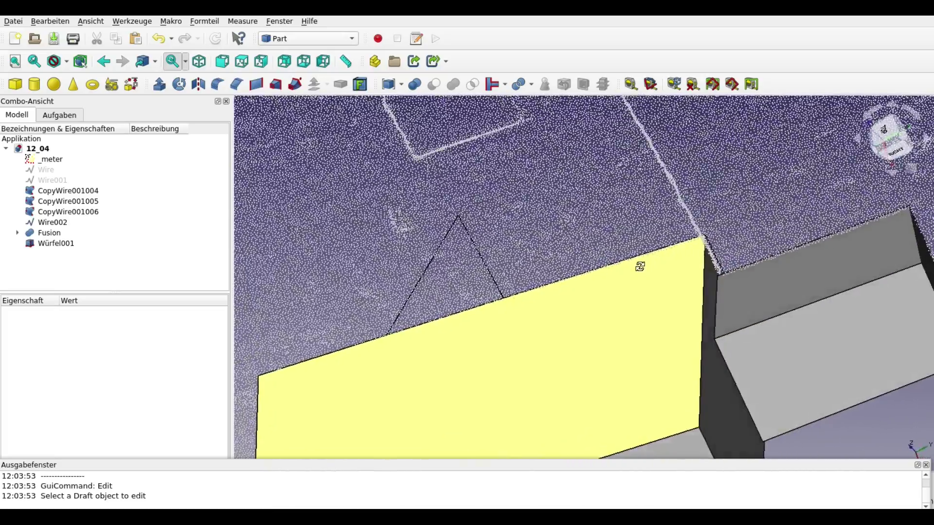